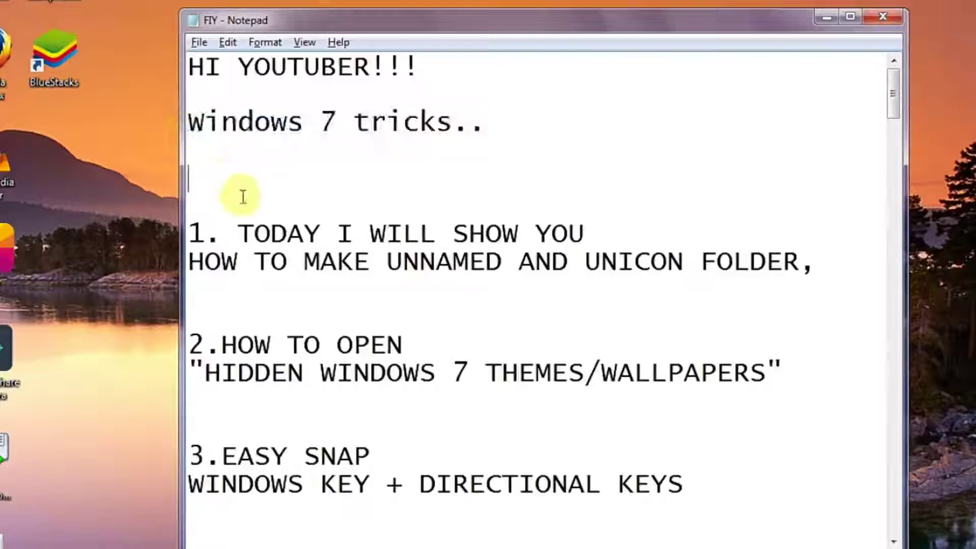
- Add the line "SO LETS START" below the "Windows 7 tricks.." title and highlight the text of trick 1
{"action": "type", "text": "SO LETS START"}
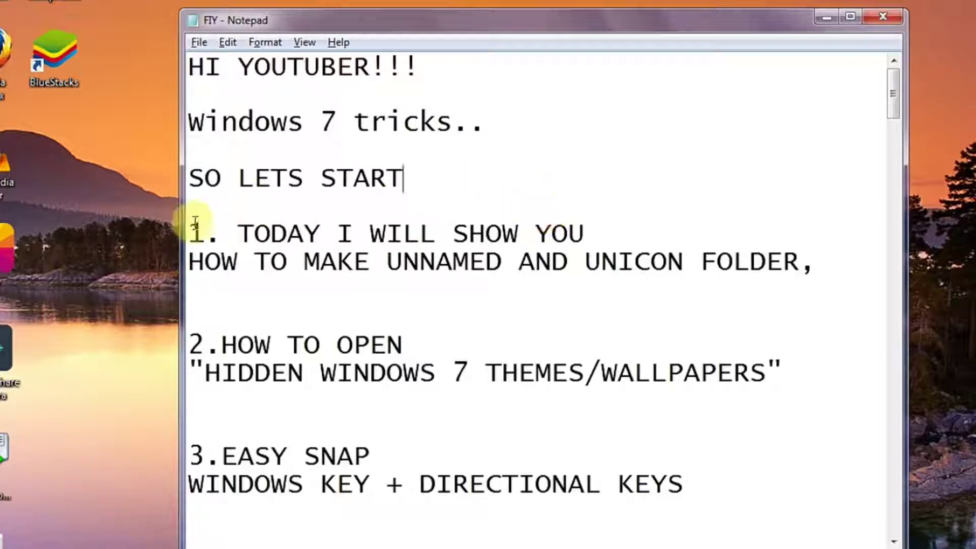
{"action": "left_click_drag", "start_coordinate": [193, 233], "coordinate": [810, 263]}
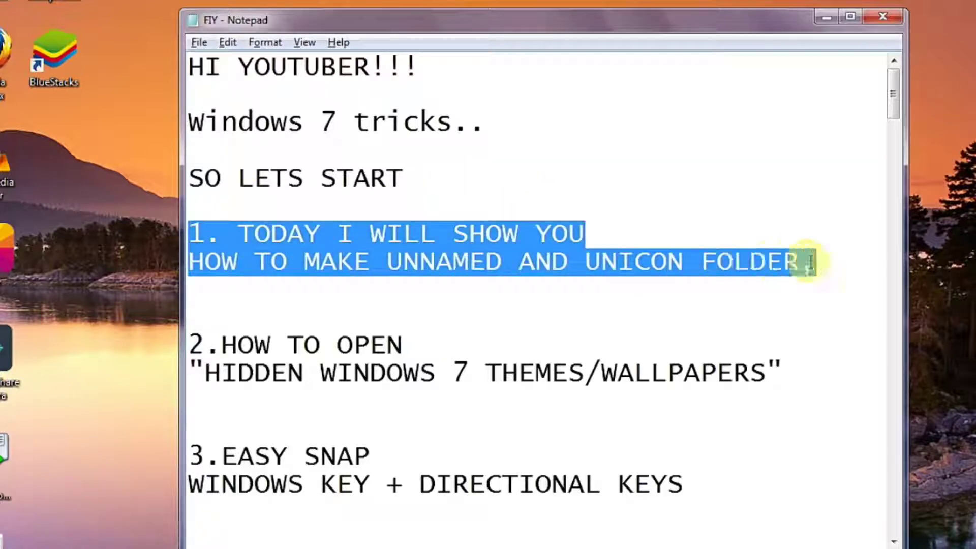
{"action": "left_click", "coordinate": [815, 261]}
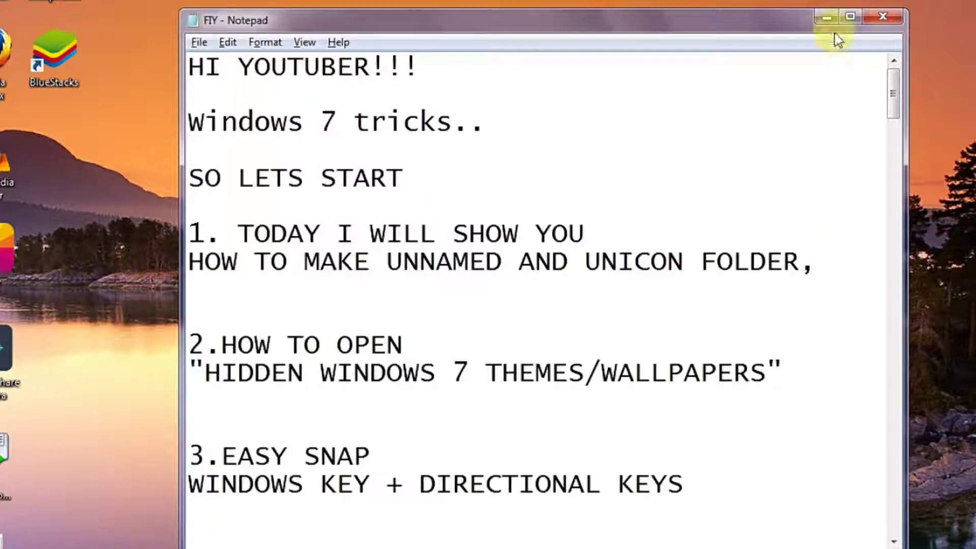
- Minimize the notes and create a new folder on the desktop, keeping its default name
{"action": "left_click", "coordinate": [830, 23]}
{"action": "right_click", "coordinate": [456, 82]}
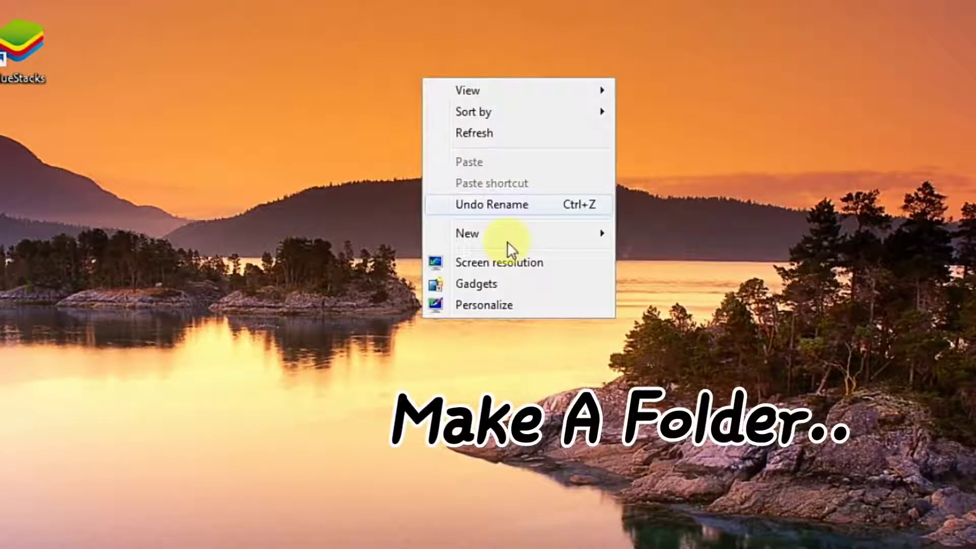
{"action": "mouse_move", "coordinate": [529, 240]}
{"action": "left_click", "coordinate": [661, 232]}
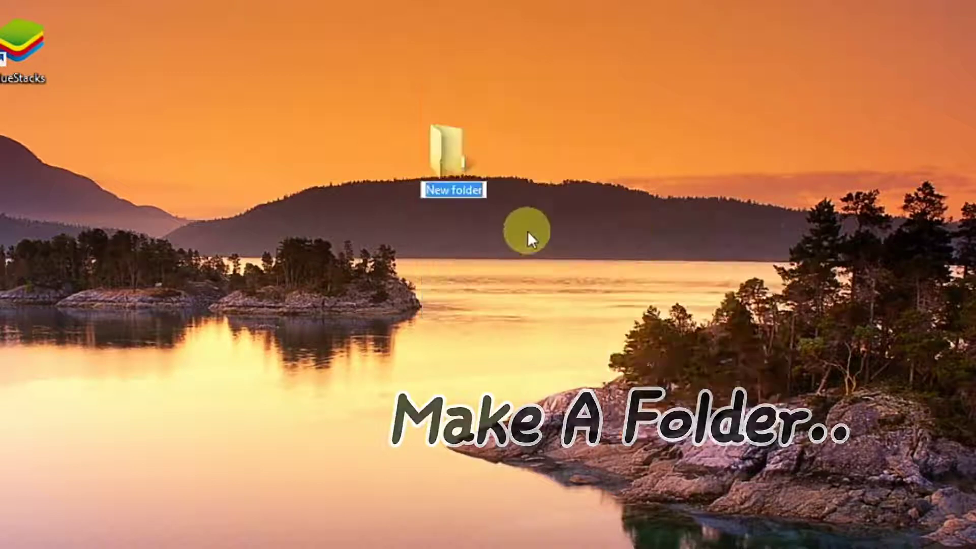
{"action": "left_click", "coordinate": [440, 207]}
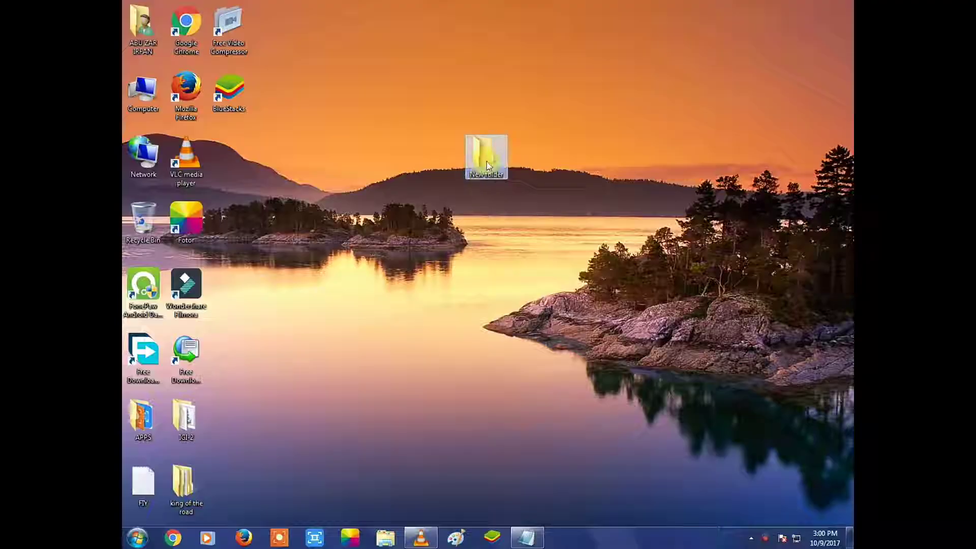
- Change the new folder's icon to a blank icon from SHELL32.dll in its properties and apply it
{"action": "right_click", "coordinate": [456, 174]}
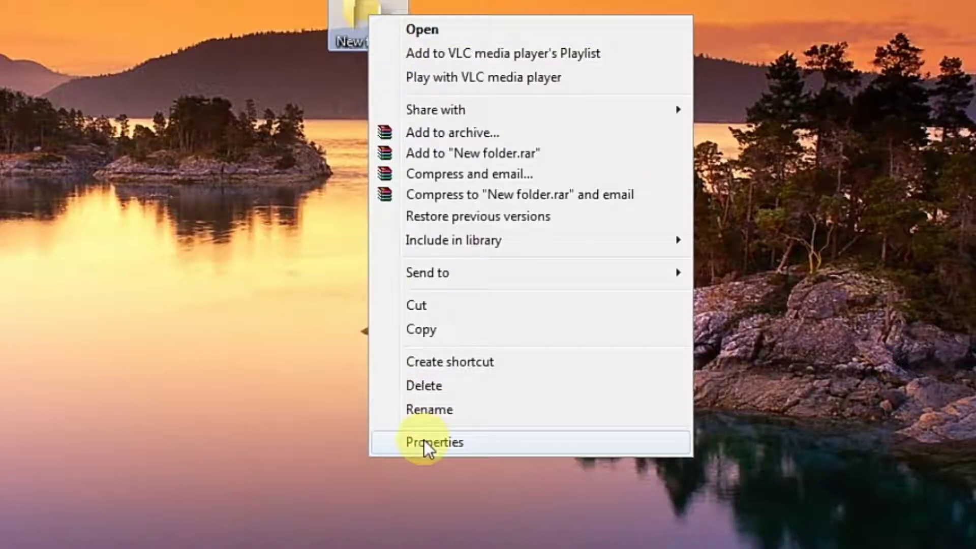
{"action": "left_click", "coordinate": [517, 385]}
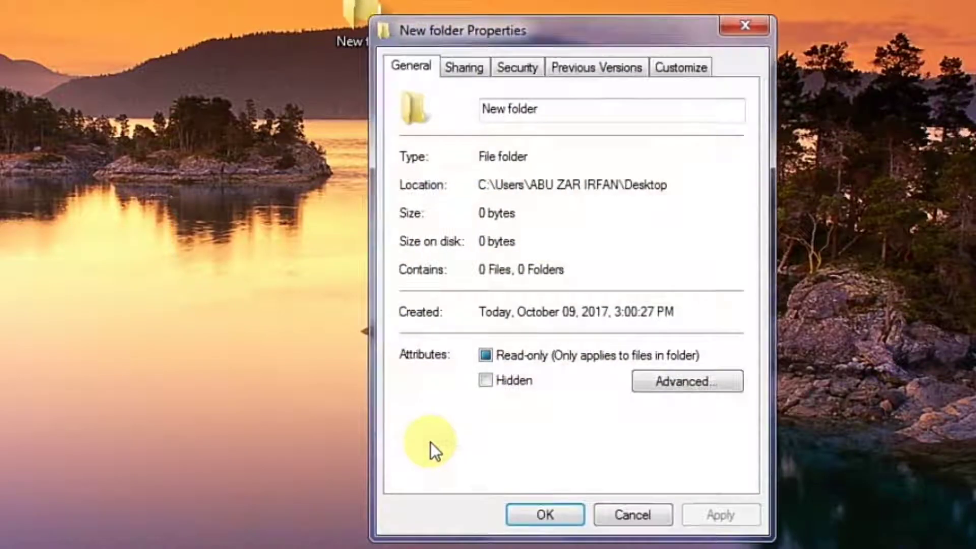
{"action": "left_click", "coordinate": [587, 68]}
{"action": "left_click", "coordinate": [661, 68]}
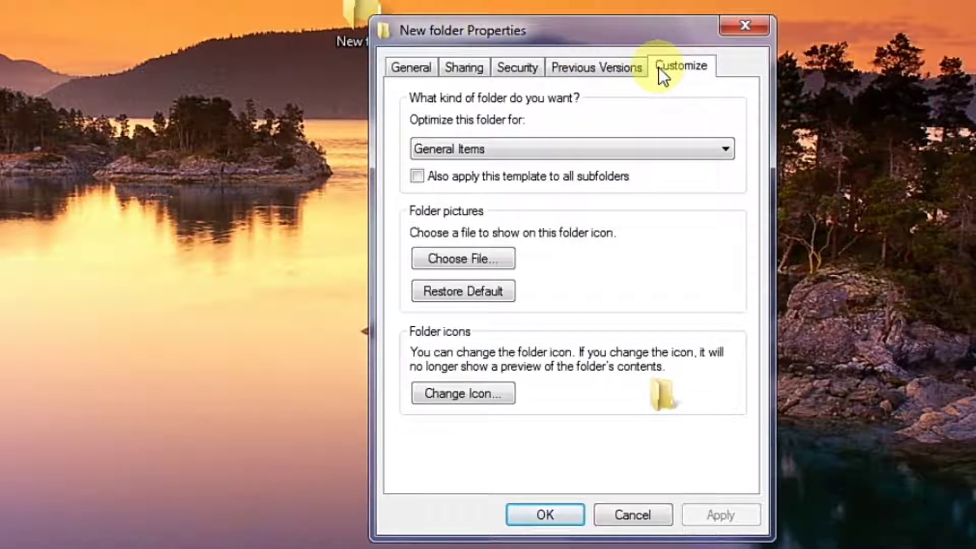
{"action": "left_click", "coordinate": [477, 392]}
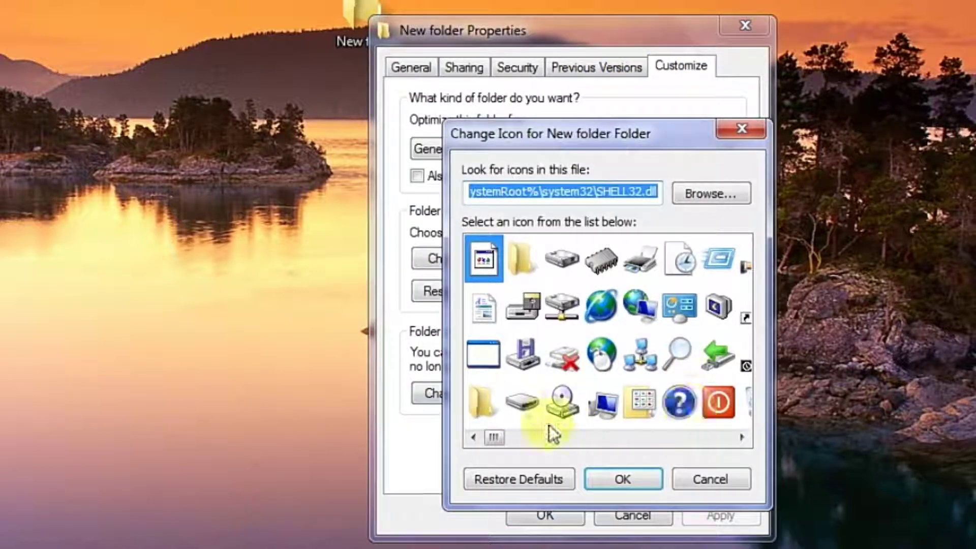
{"action": "left_click_drag", "start_coordinate": [495, 440], "coordinate": [536, 438]}
{"action": "left_click", "coordinate": [601, 354]}
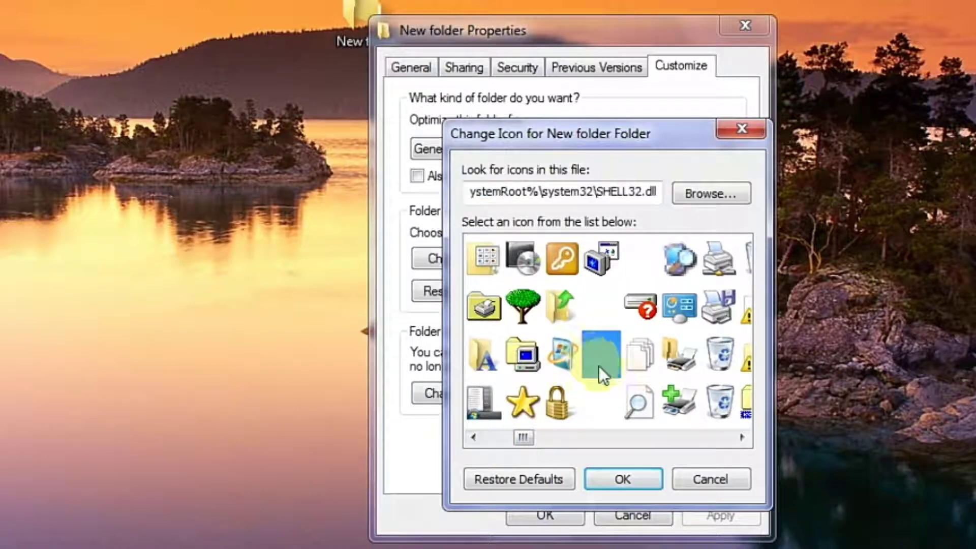
{"action": "left_click", "coordinate": [623, 479]}
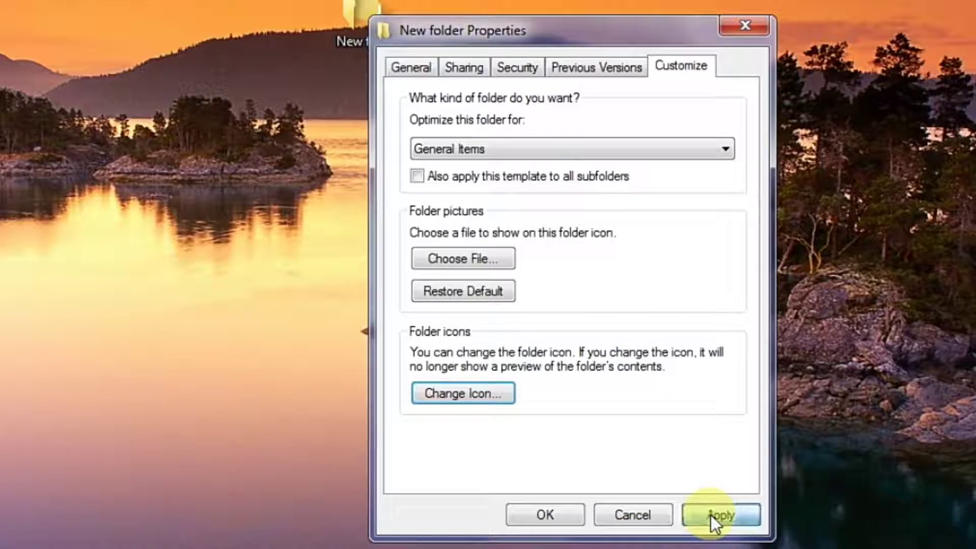
{"action": "left_click", "coordinate": [564, 514]}
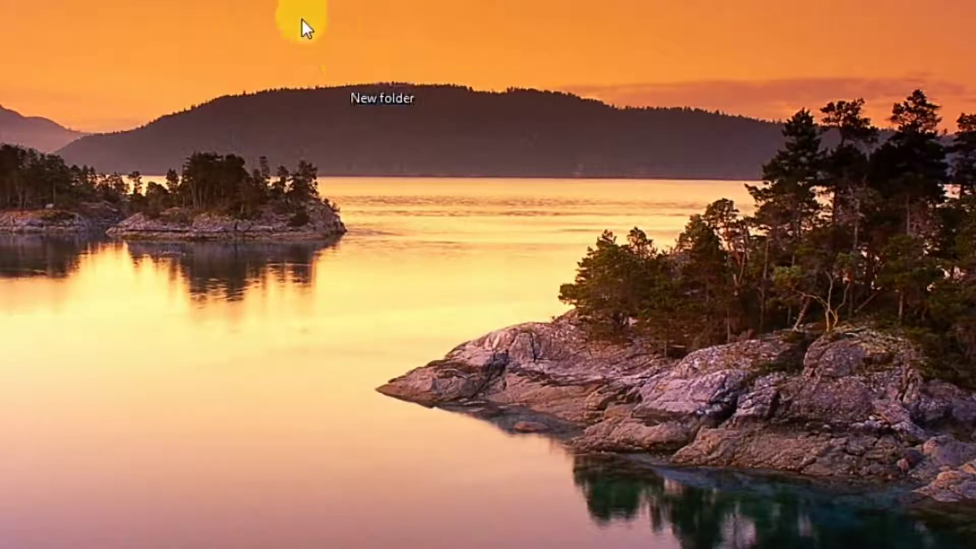
{"action": "left_click_drag", "start_coordinate": [289, 0], "coordinate": [468, 101]}
{"action": "left_click_drag", "start_coordinate": [480, 156], "coordinate": [481, 158]}
{"action": "right_click", "coordinate": [403, 102]}
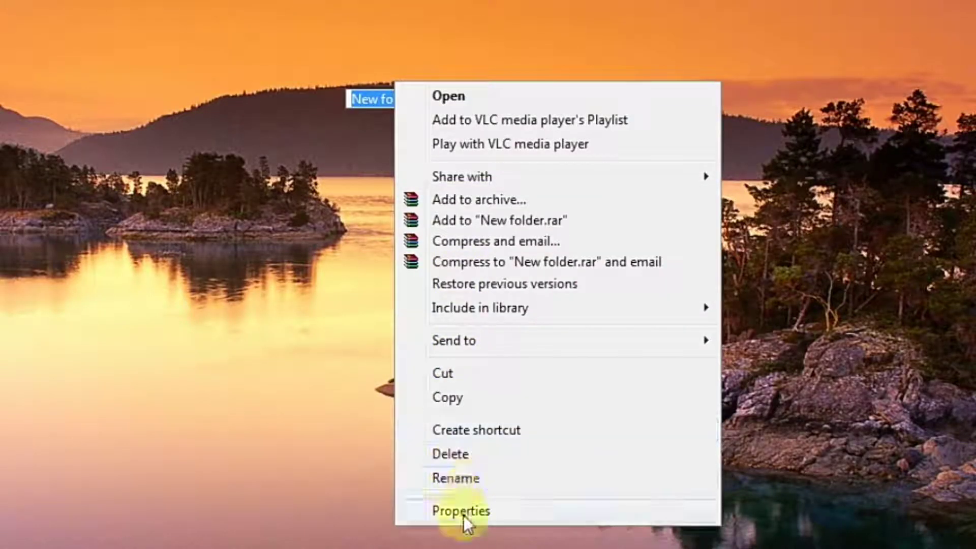
{"action": "left_click", "coordinate": [473, 486]}
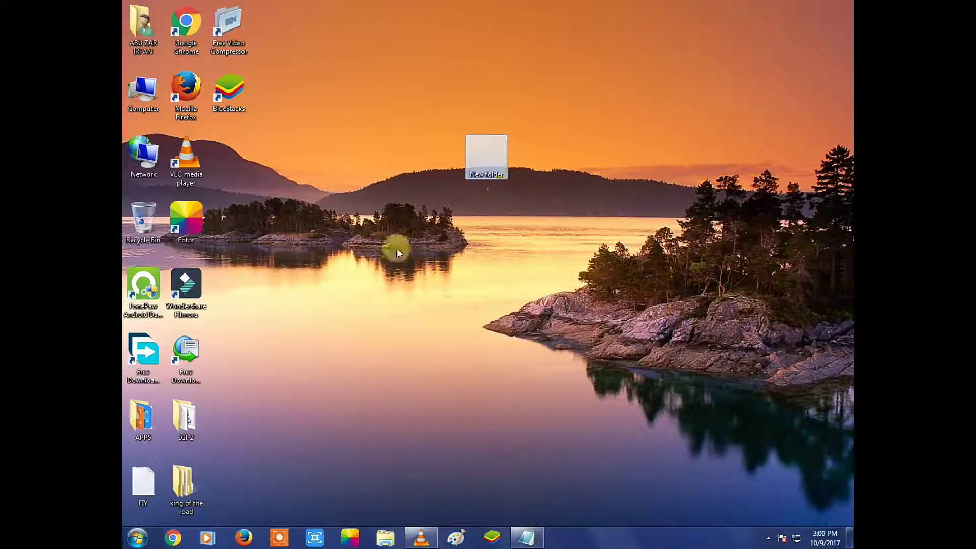
- Search for "CHARACTER MAP" among the installed programs and launch Character Map
{"action": "left_click", "coordinate": [137, 538]}
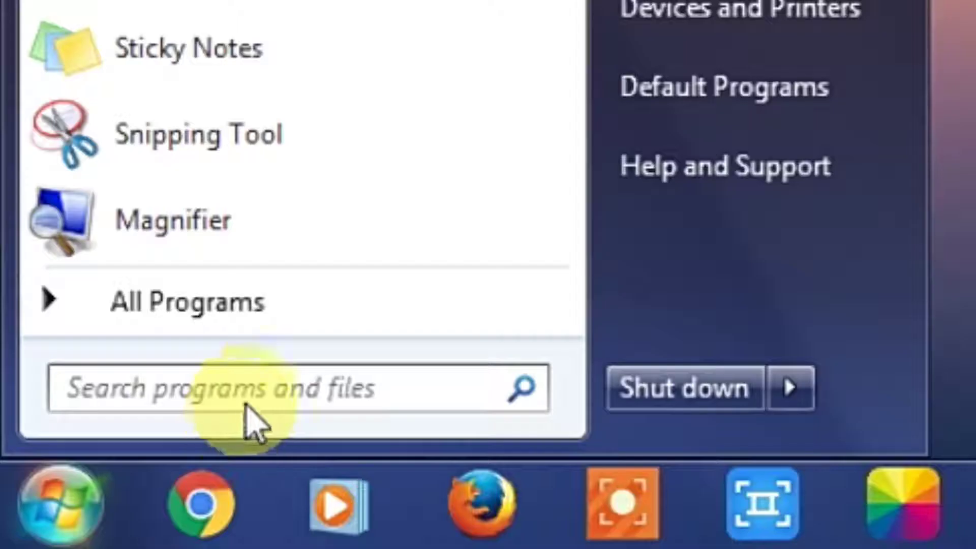
{"action": "type", "text": "CHARACTER MAP"}
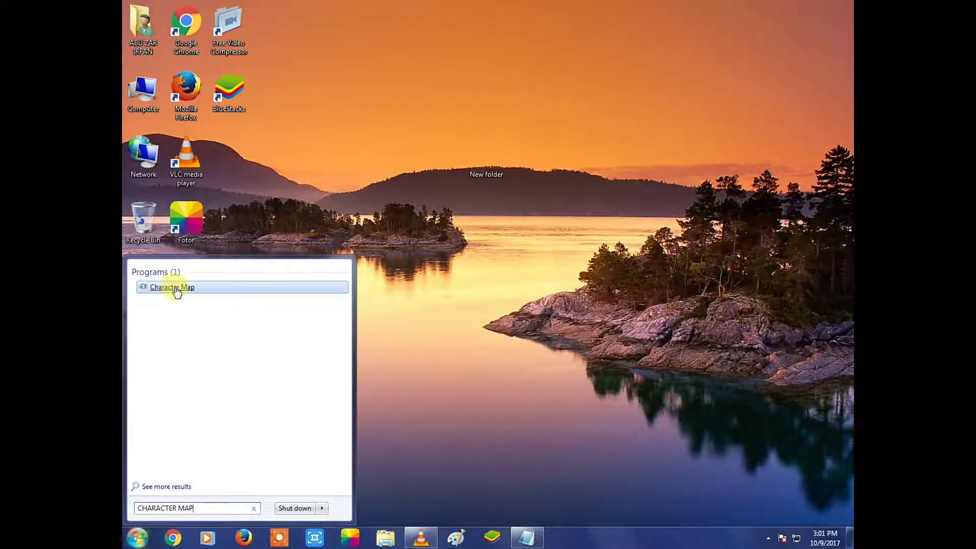
{"action": "right_click", "coordinate": [176, 291]}
{"action": "left_click", "coordinate": [191, 295]}
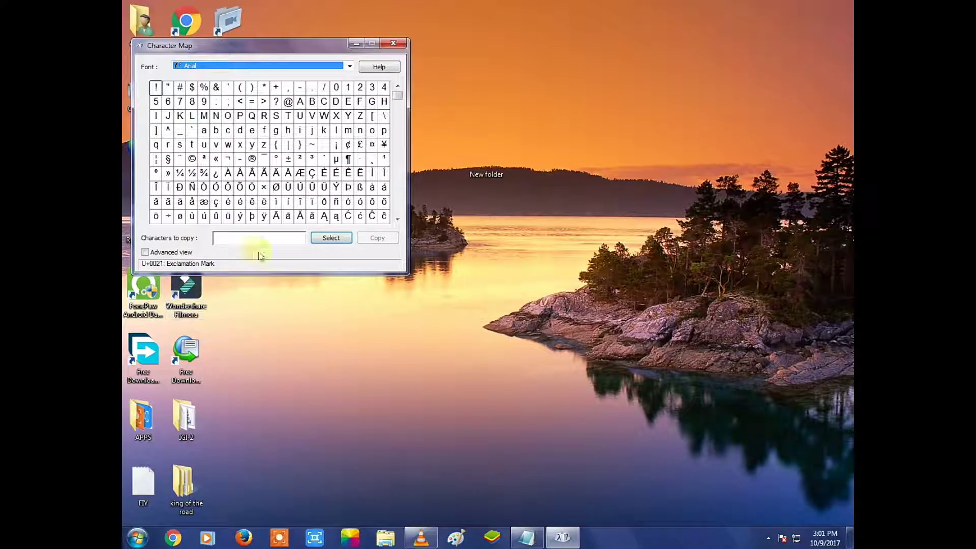
- Copy the blank Left-To-Right Mark character (U+200E) in the Arial font, and minimize Character Map
{"action": "left_click_drag", "start_coordinate": [400, 102], "coordinate": [396, 193]}
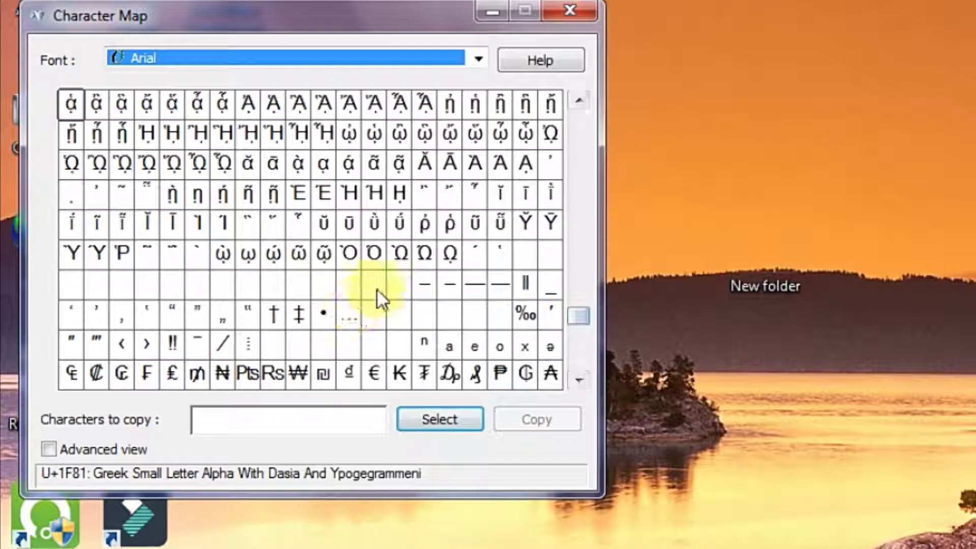
{"action": "left_click", "coordinate": [380, 288]}
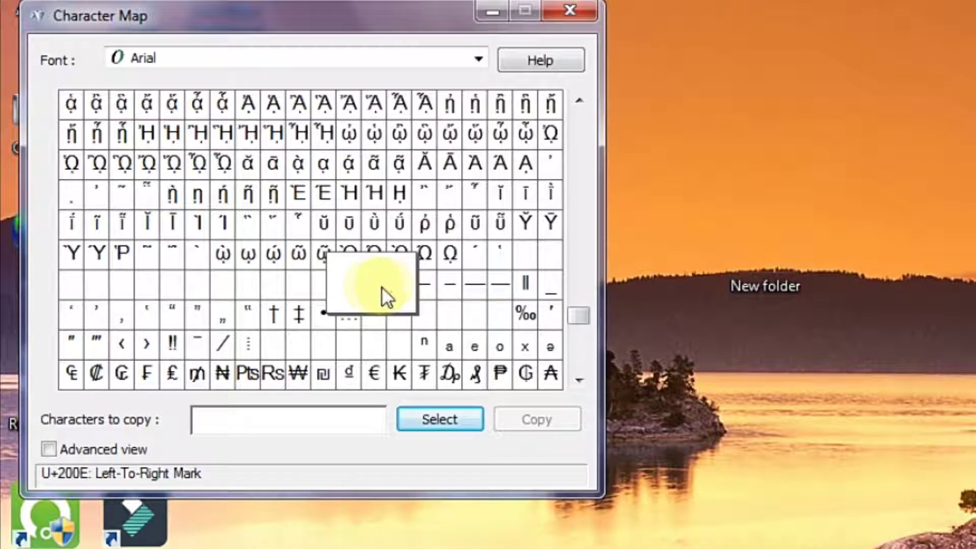
{"action": "left_click", "coordinate": [450, 420]}
{"action": "left_click", "coordinate": [563, 419]}
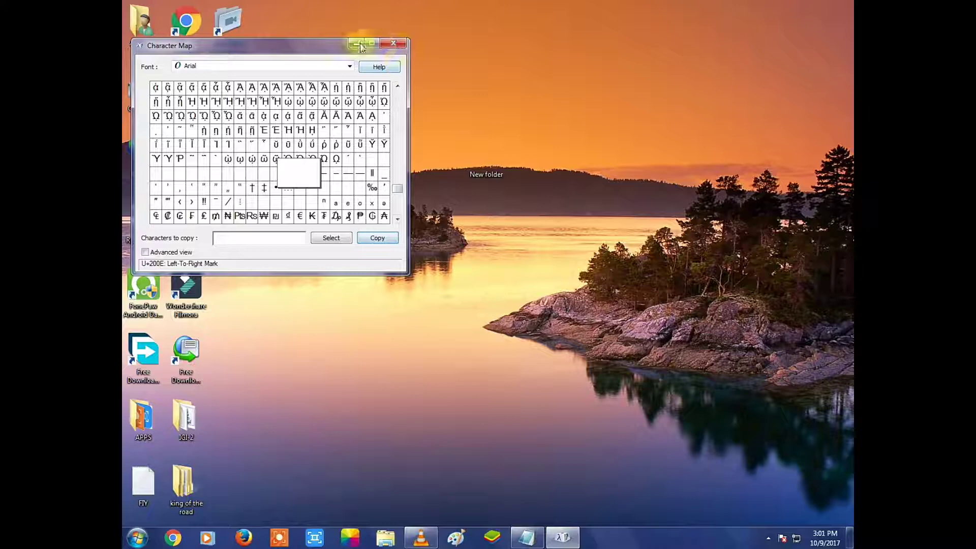
{"action": "left_click", "coordinate": [359, 45]}
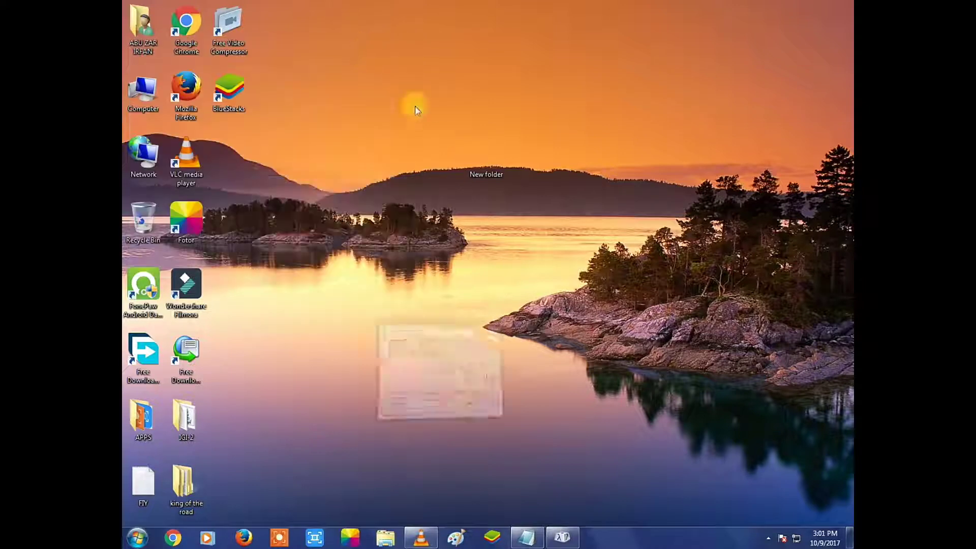
- Rename the desktop's New folder by replacing its name with the copied blank character
{"action": "right_click", "coordinate": [483, 154]}
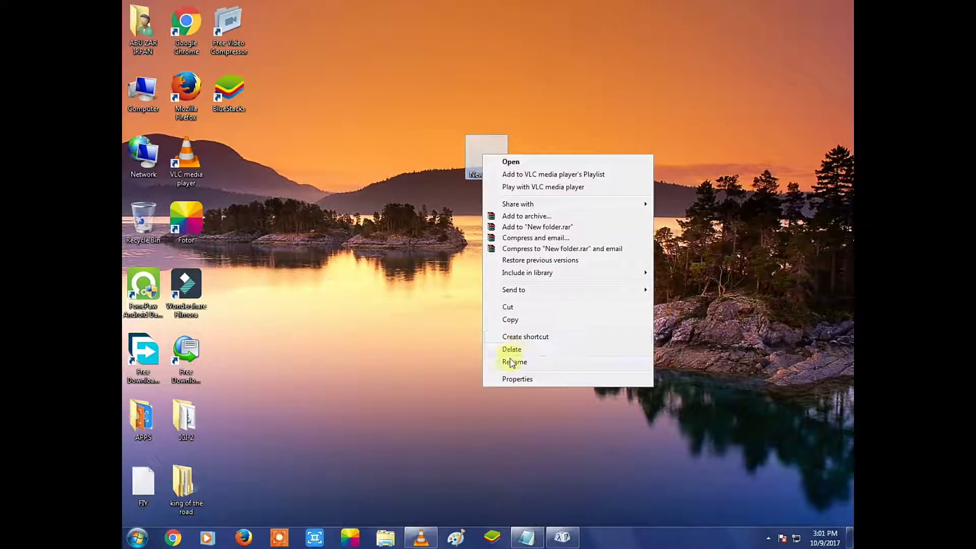
{"action": "left_click", "coordinate": [509, 360]}
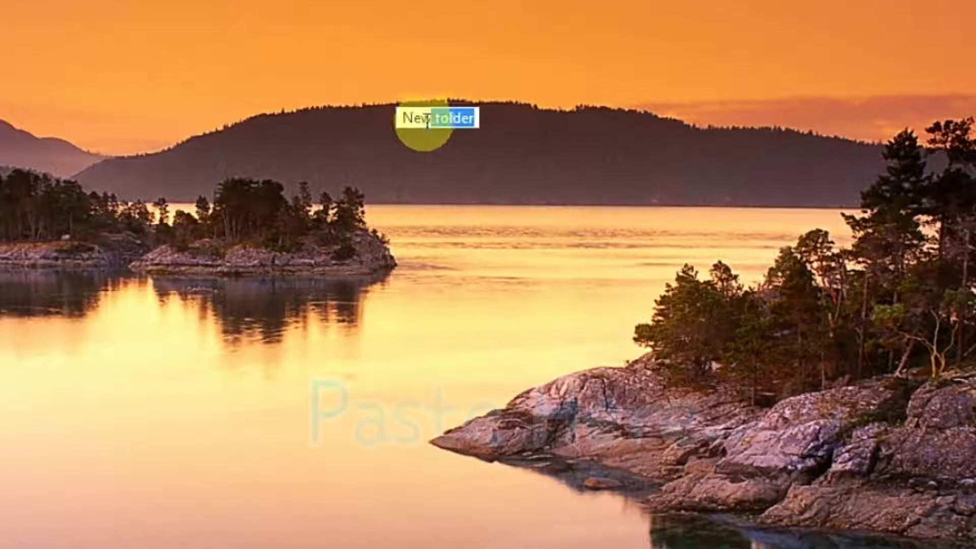
{"action": "key", "text": "ctrl+v"}
{"action": "right_click", "coordinate": [439, 116]}
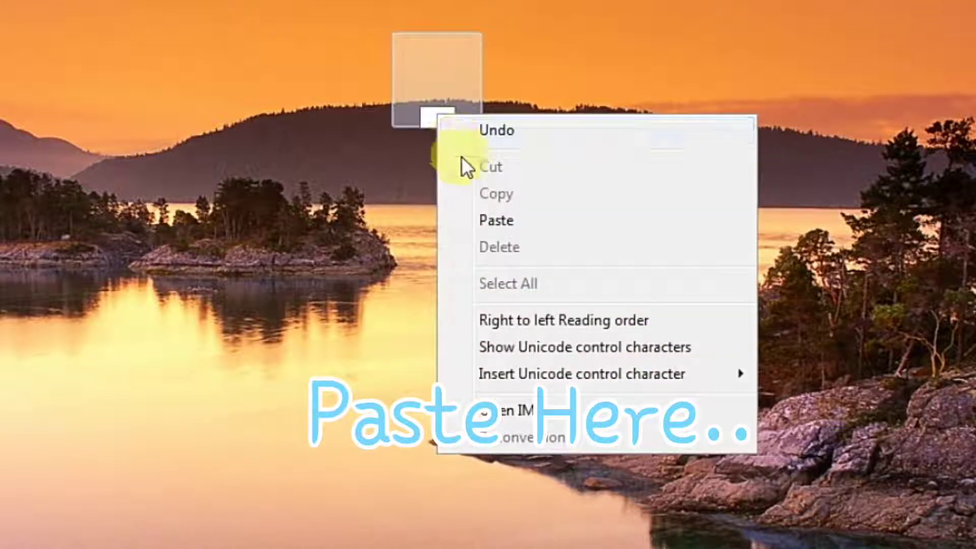
{"action": "left_click", "coordinate": [482, 220]}
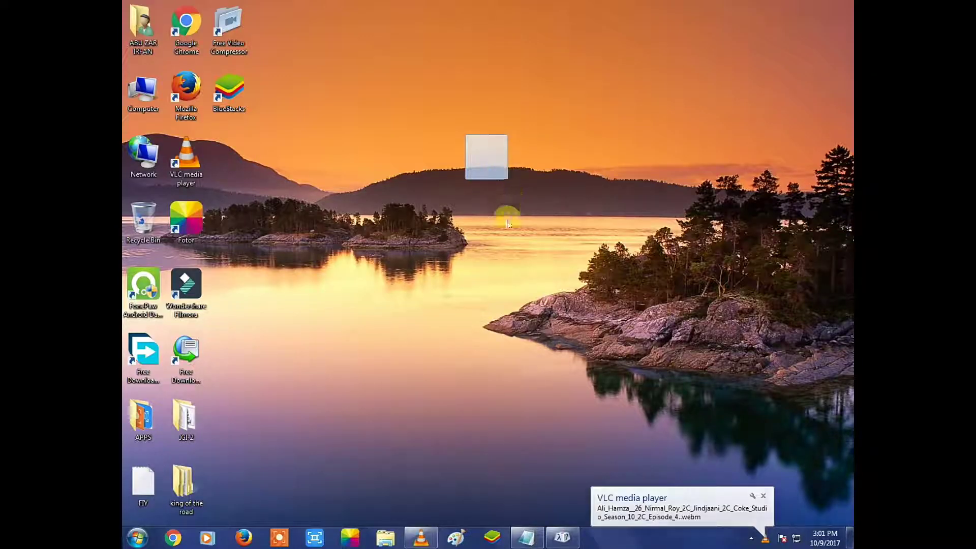
- Check the nameless, iconless folder by sweeping selections across the empty desktop area
{"action": "left_click", "coordinate": [483, 201]}
{"action": "left_click_drag", "start_coordinate": [420, 64], "coordinate": [608, 275]}
{"action": "left_click_drag", "start_coordinate": [653, 47], "coordinate": [277, 344]}
{"action": "left_click_drag", "start_coordinate": [348, 93], "coordinate": [646, 362]}
{"action": "left_click", "coordinate": [412, 372]}
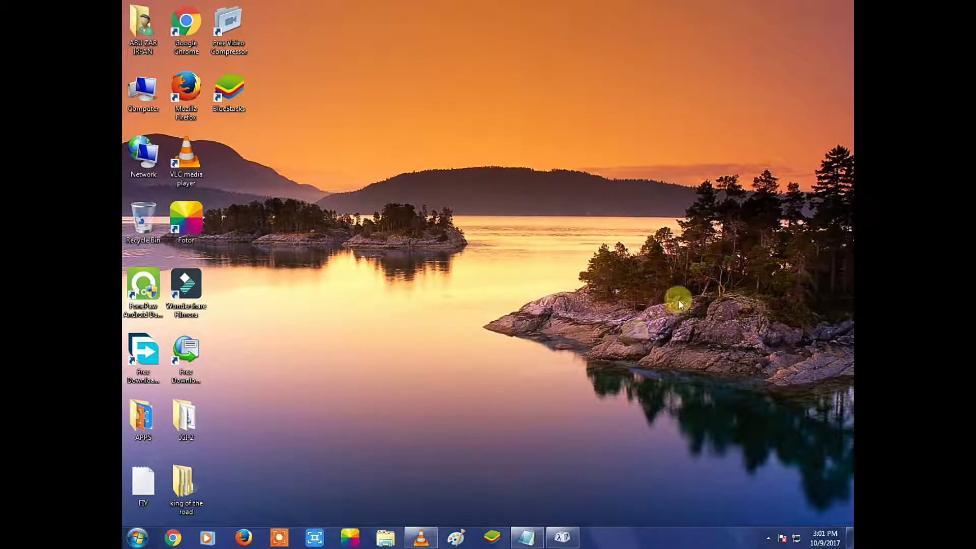
{"action": "left_click_drag", "start_coordinate": [712, 40], "coordinate": [261, 466]}
{"action": "left_click", "coordinate": [427, 436]}
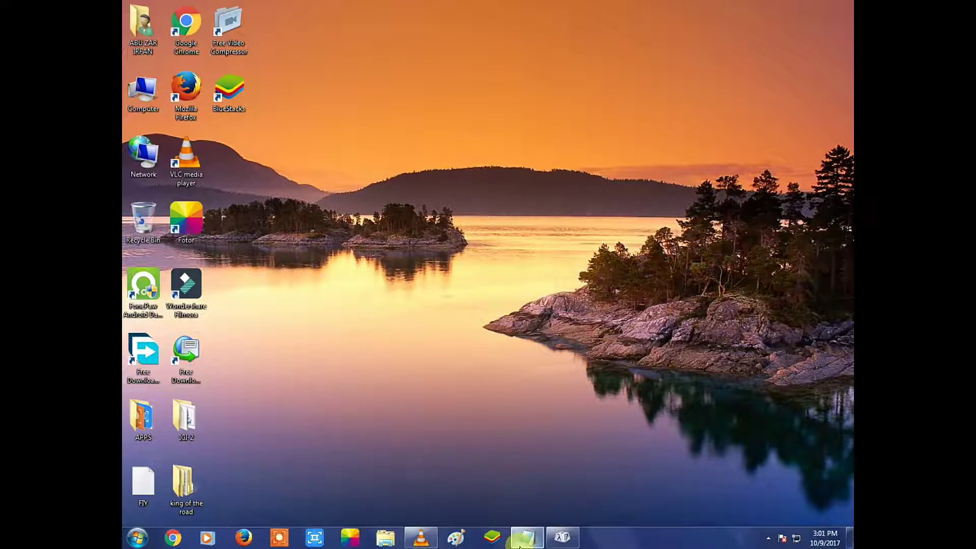
- Restore the FIY notes and highlight trick 2 about opening hidden Windows 7 themes and wallpapers
{"action": "left_click", "coordinate": [532, 536]}
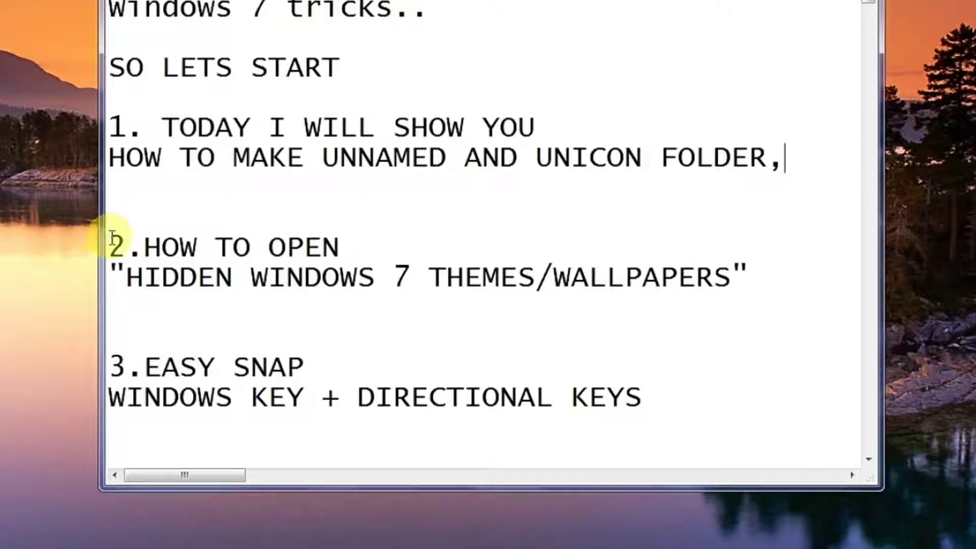
{"action": "left_click_drag", "start_coordinate": [320, 281], "coordinate": [492, 298]}
{"action": "left_click_drag", "start_coordinate": [395, 274], "coordinate": [761, 271]}
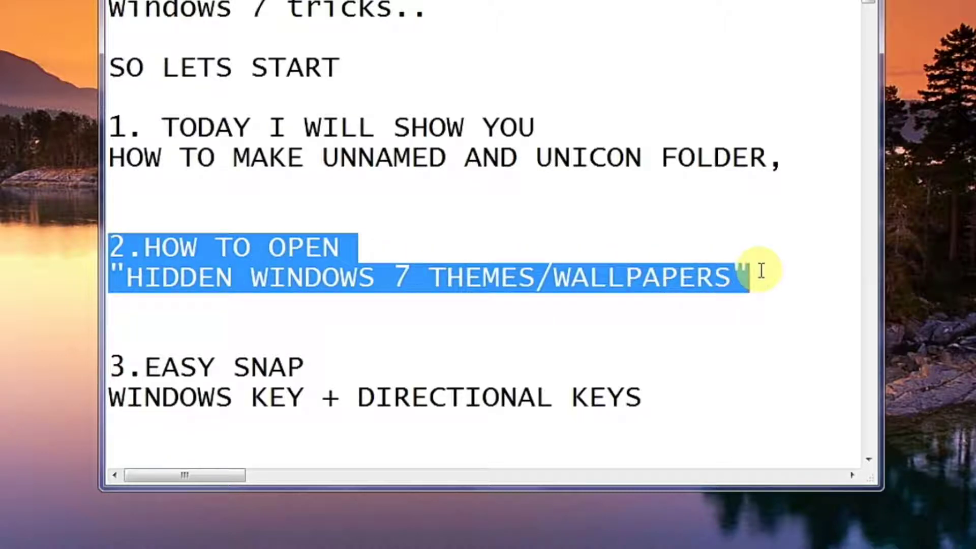
{"action": "left_click", "coordinate": [762, 282]}
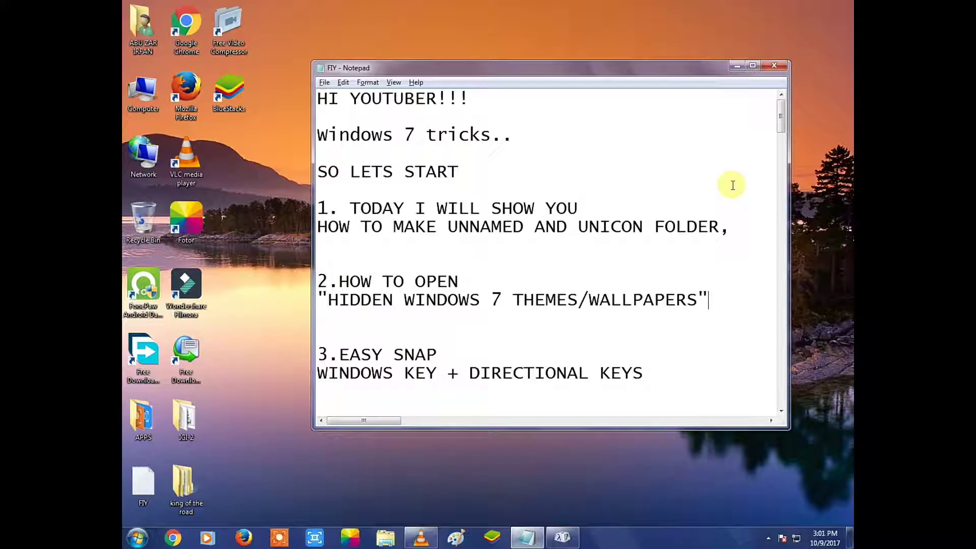
- Minimize the notes and open the Windows folder on Local Disk (C:) from Computer
{"action": "left_click", "coordinate": [735, 66]}
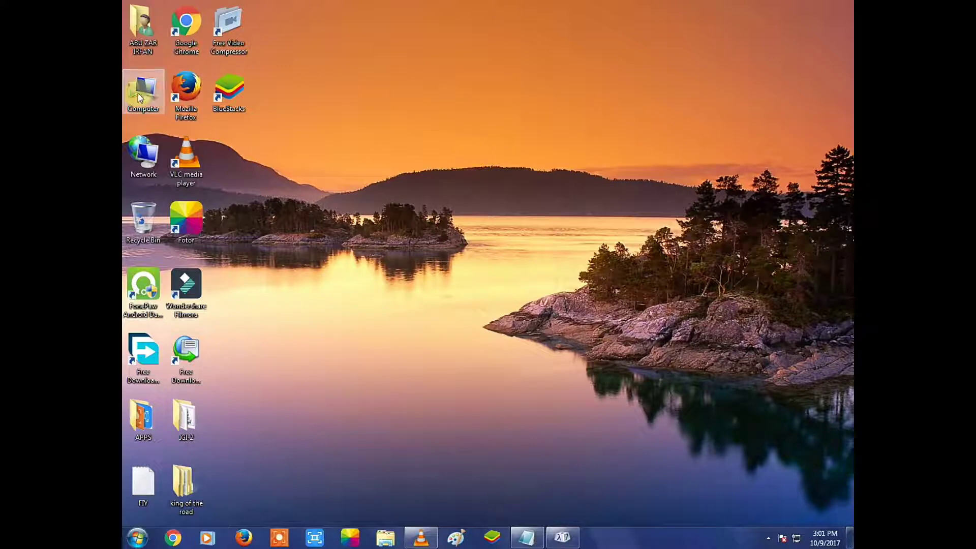
{"action": "double_click", "coordinate": [140, 97]}
{"action": "right_click", "coordinate": [305, 94]}
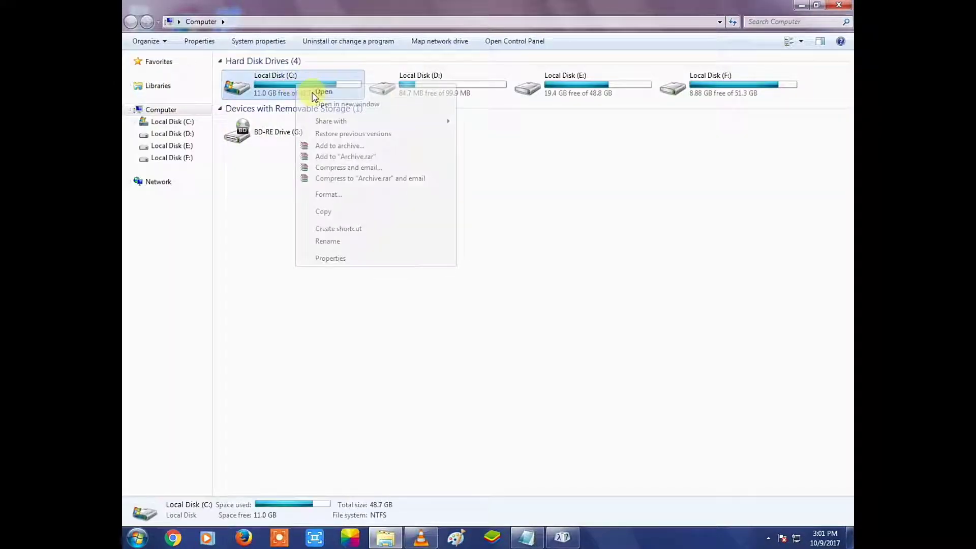
{"action": "double_click", "coordinate": [318, 99]}
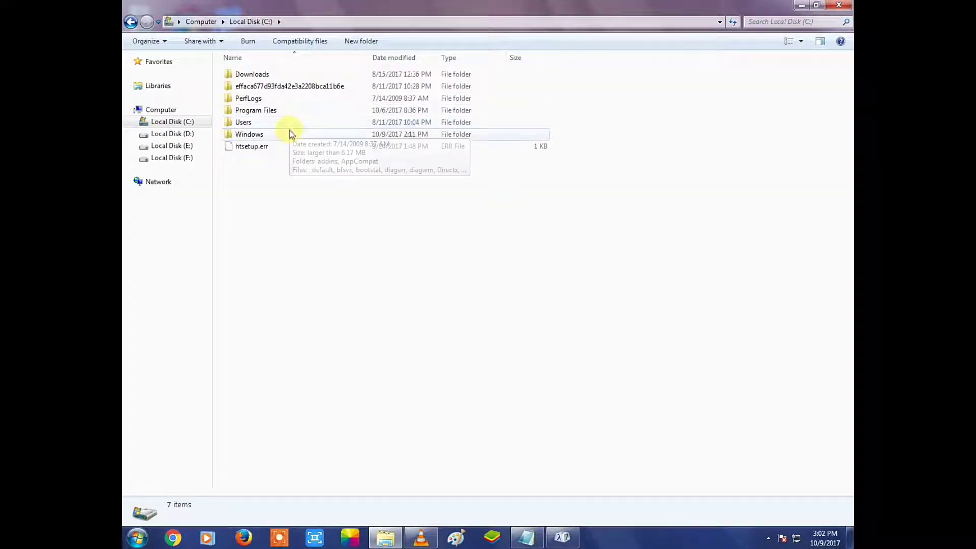
{"action": "right_click", "coordinate": [289, 131]}
{"action": "left_click", "coordinate": [270, 134]}
{"action": "right_click", "coordinate": [279, 136]}
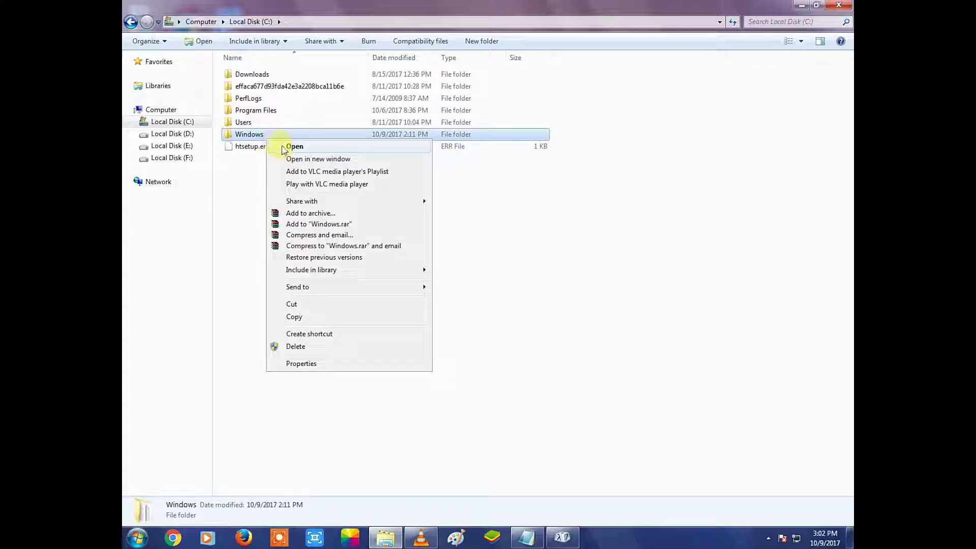
{"action": "left_click", "coordinate": [287, 144]}
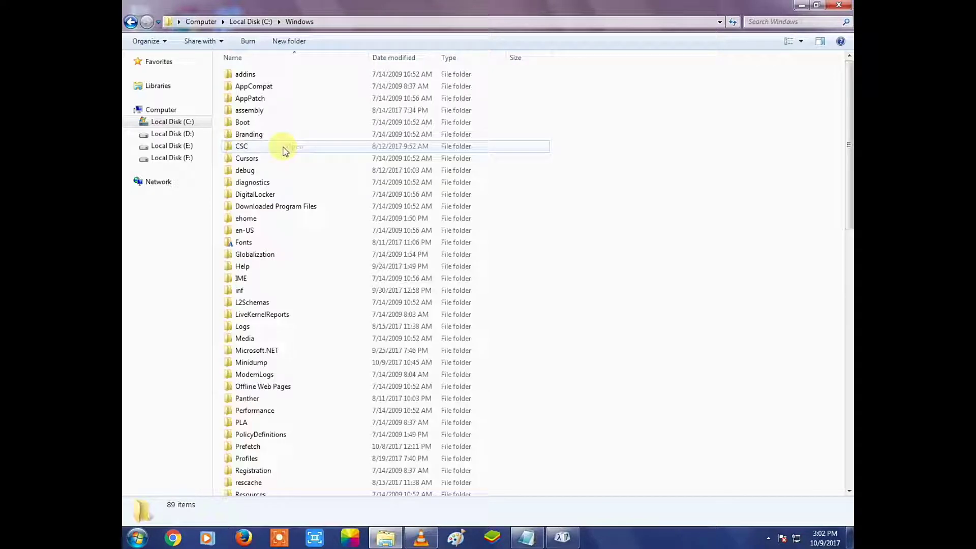
- Search the Windows folder for ".theme"
{"action": "left_click", "coordinate": [765, 21]}
{"action": "type", "text": ".T"}
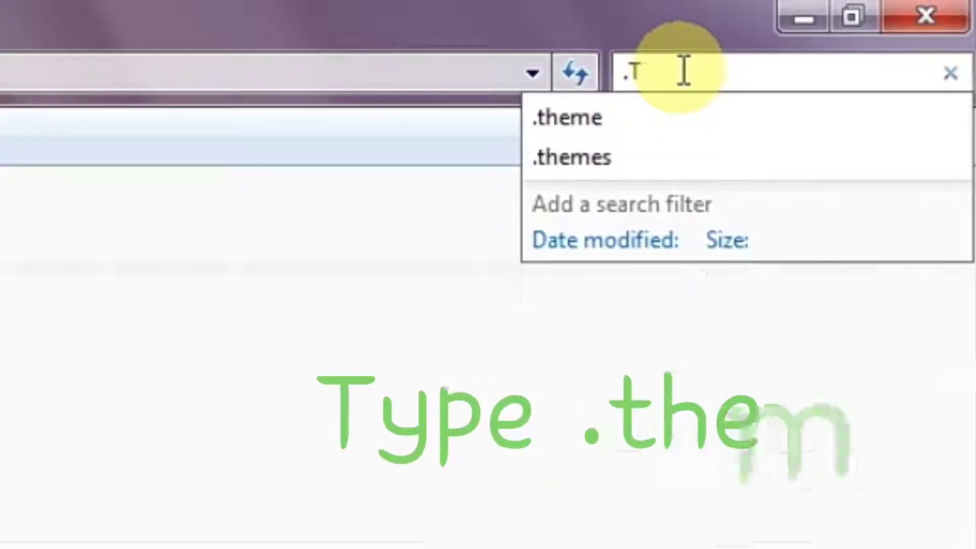
{"action": "type", "text": "HEME"}
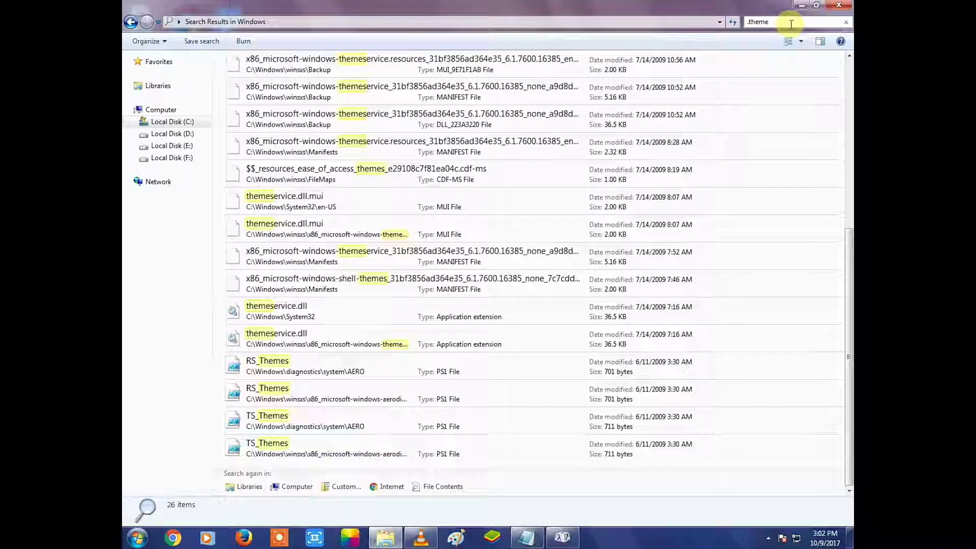
{"action": "key", "text": "Return"}
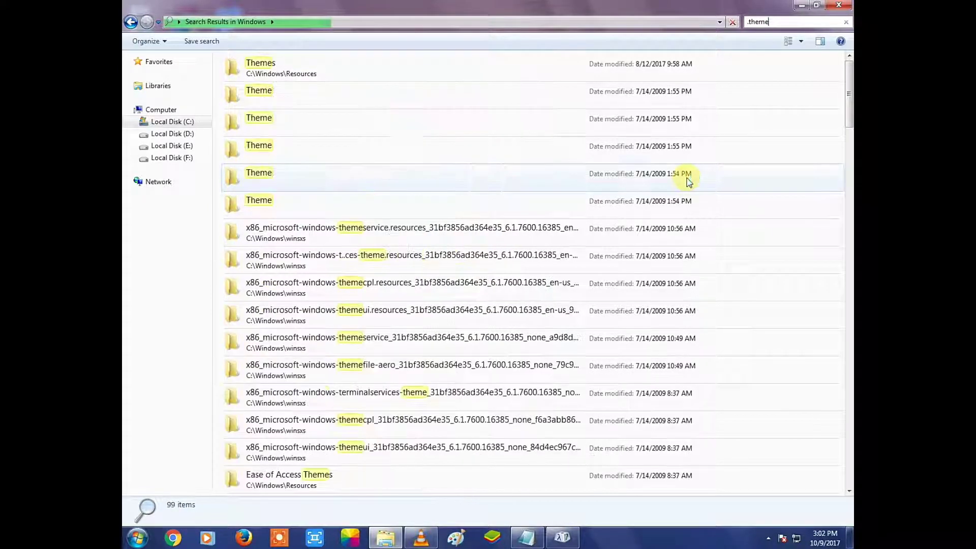
- Apply the ZA theme file from the MCT-ZA Theme folder and open its desktop background settings
{"action": "left_click_drag", "start_coordinate": [848, 109], "coordinate": [848, 156]}
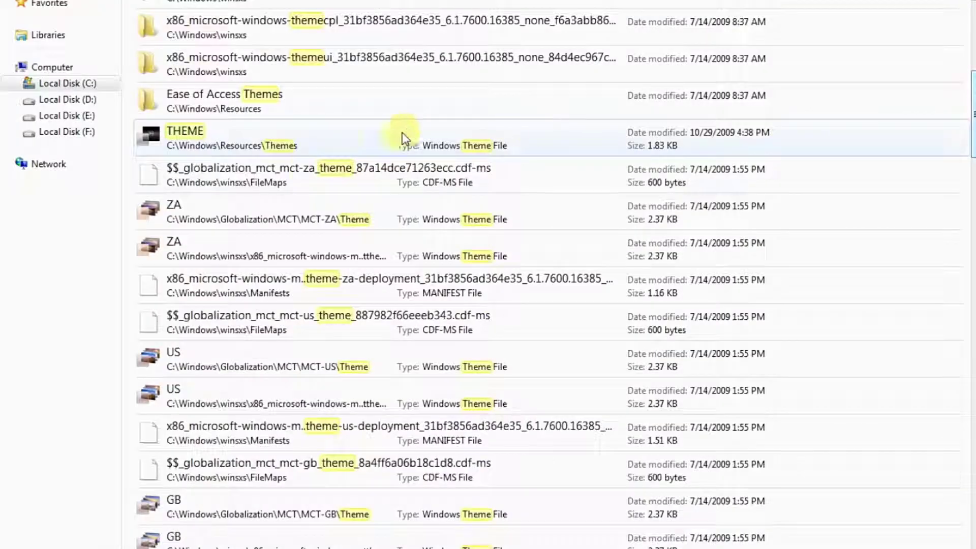
{"action": "right_click", "coordinate": [272, 205]}
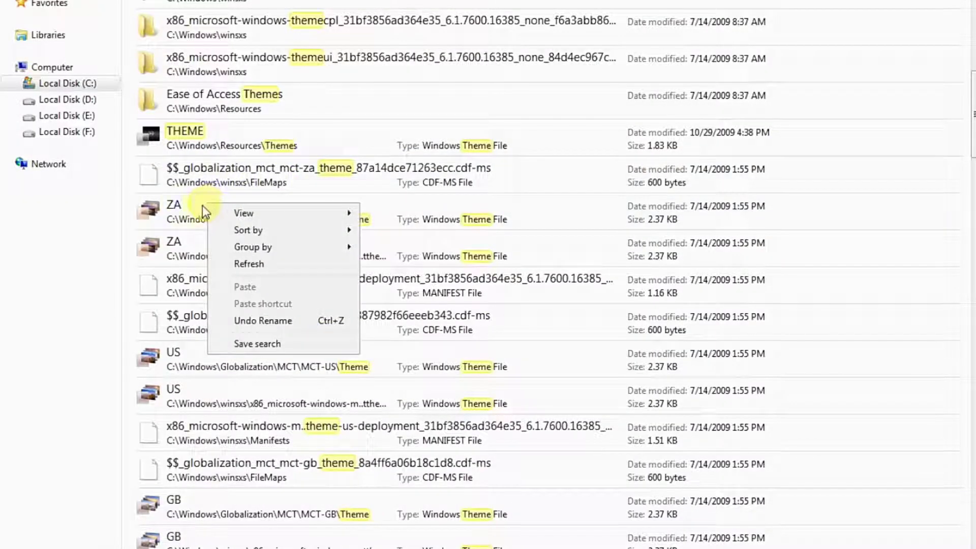
{"action": "left_click", "coordinate": [173, 210]}
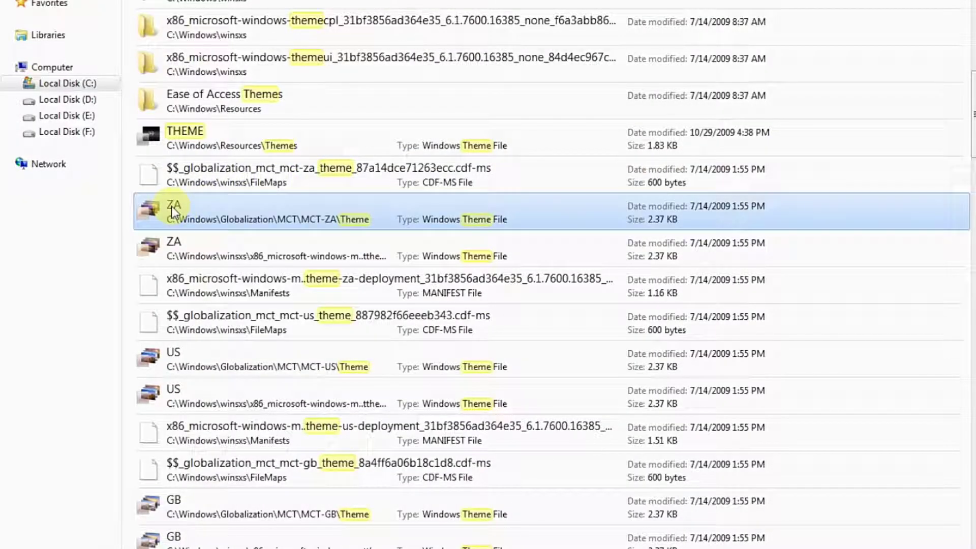
{"action": "double_click", "coordinate": [173, 210]}
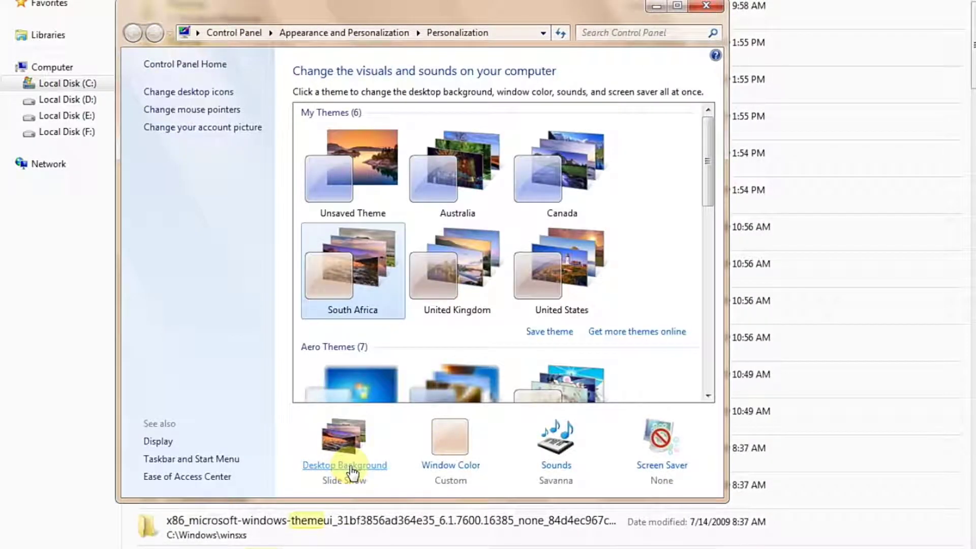
{"action": "left_click", "coordinate": [345, 465]}
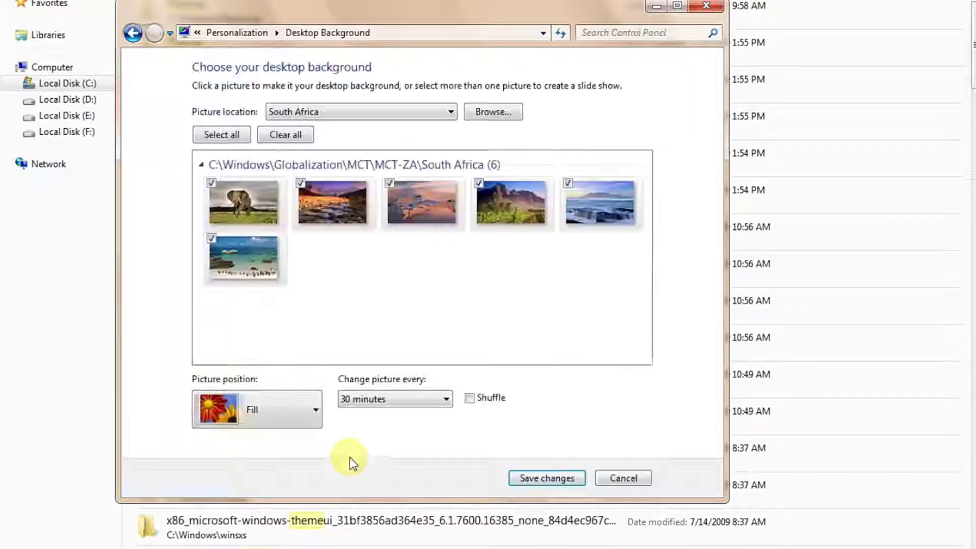
- Preview the South Africa wallpapers one after another in Windows Photo Viewer, then close the viewer and the background settings
{"action": "right_click", "coordinate": [243, 187]}
{"action": "left_click", "coordinate": [290, 218]}
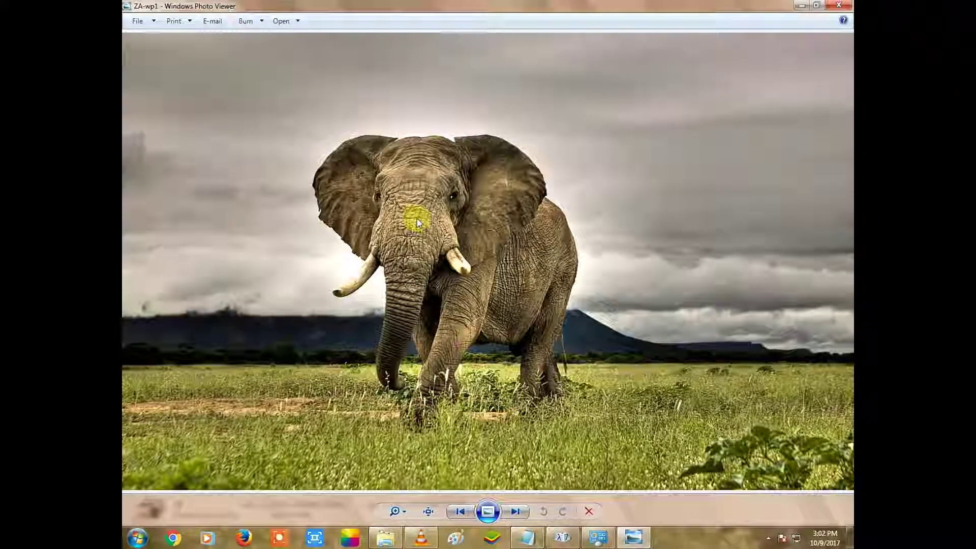
{"action": "key", "text": "Right"}
{"action": "key", "text": "Right"}
{"action": "key", "text": "Right"}
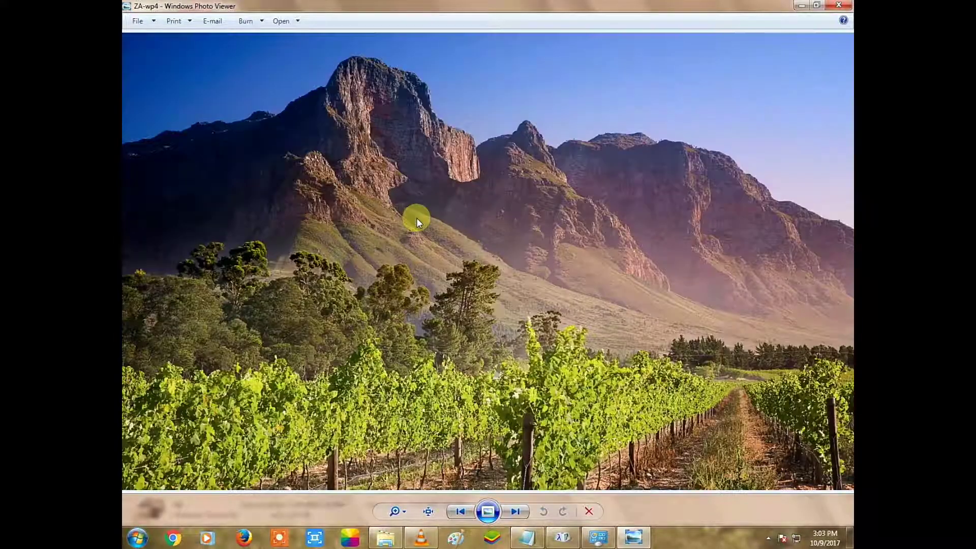
{"action": "key", "text": "Right"}
{"action": "key", "text": "Right"}
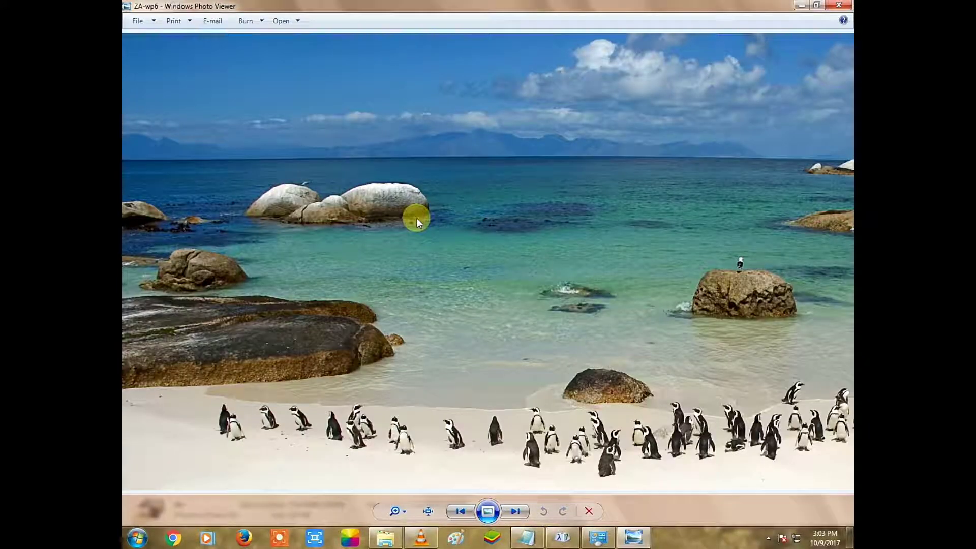
{"action": "key", "text": "Right"}
{"action": "key", "text": "Right"}
{"action": "left_click", "coordinate": [837, 5]}
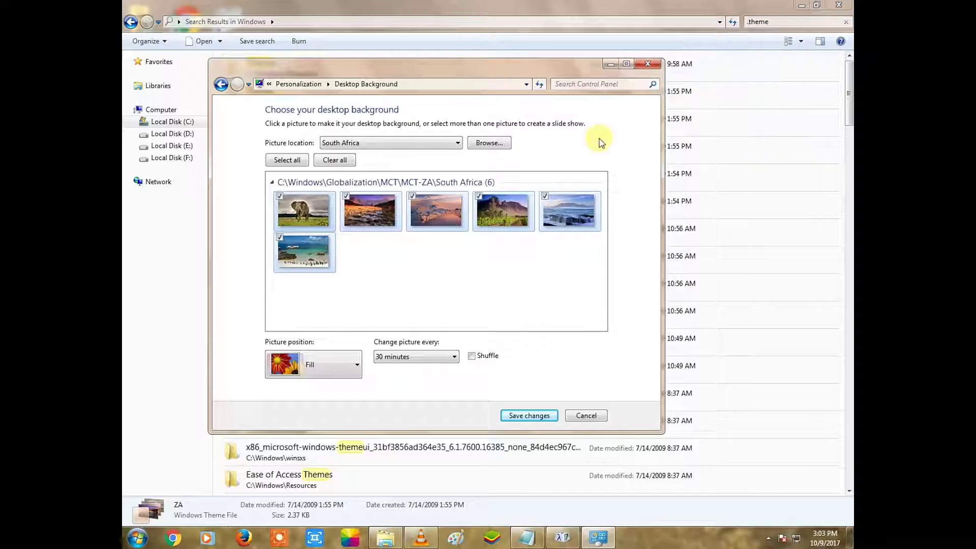
{"action": "left_click", "coordinate": [649, 66]}
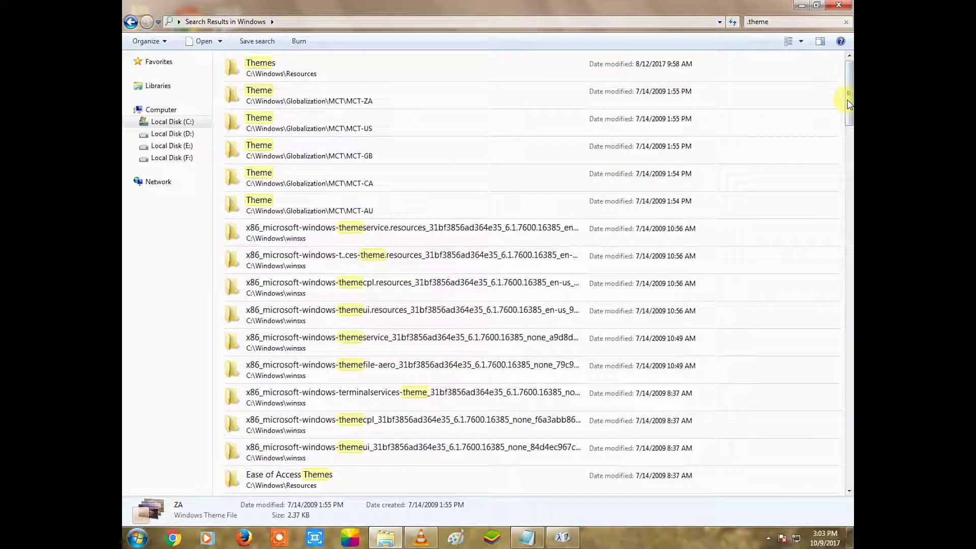
- Apply the GB theme file from the MCT-GB Theme folder and open its desktop background settings
{"action": "left_click_drag", "start_coordinate": [846, 99], "coordinate": [847, 138]}
{"action": "scroll", "coordinate": [848, 137], "scroll_direction": "down", "scroll_amount": 3}
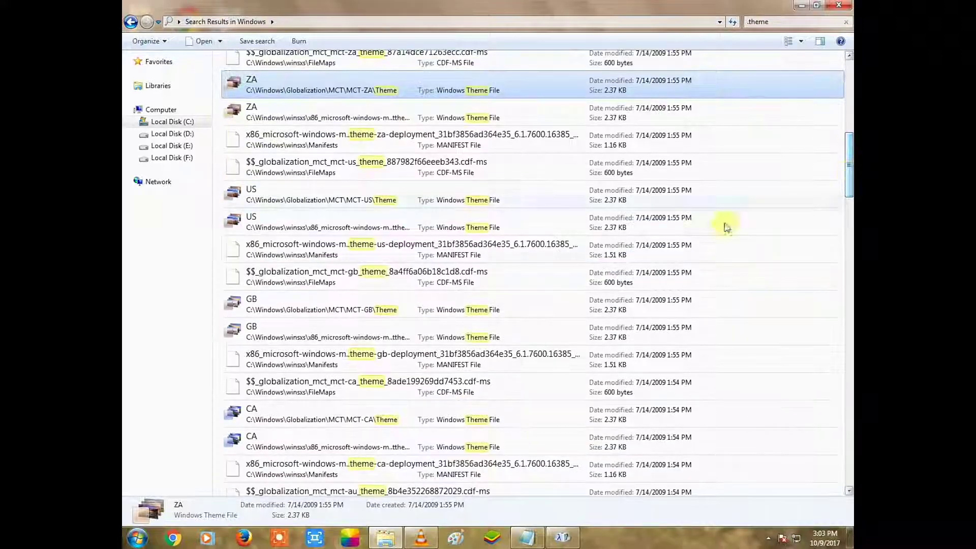
{"action": "right_click", "coordinate": [293, 300]}
{"action": "double_click", "coordinate": [259, 300]}
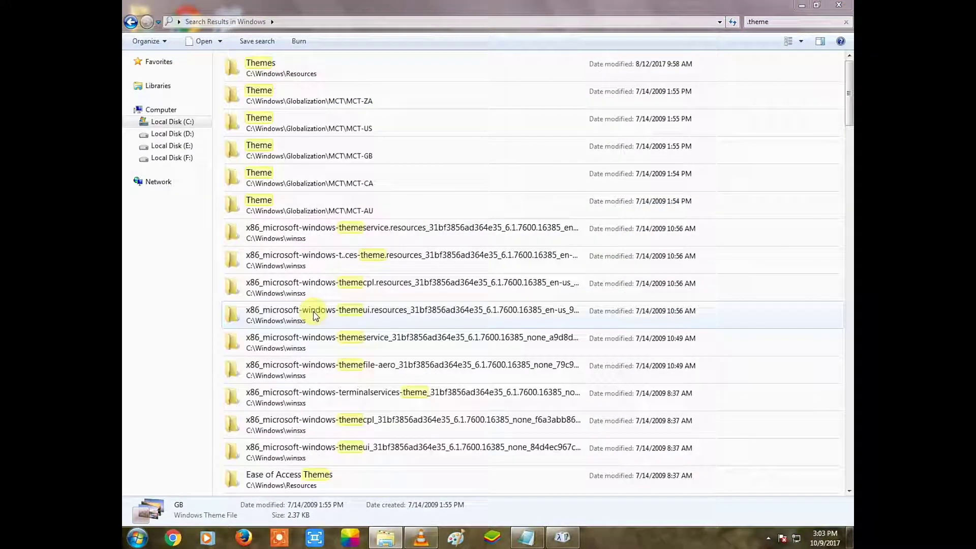
{"action": "left_click", "coordinate": [389, 408]}
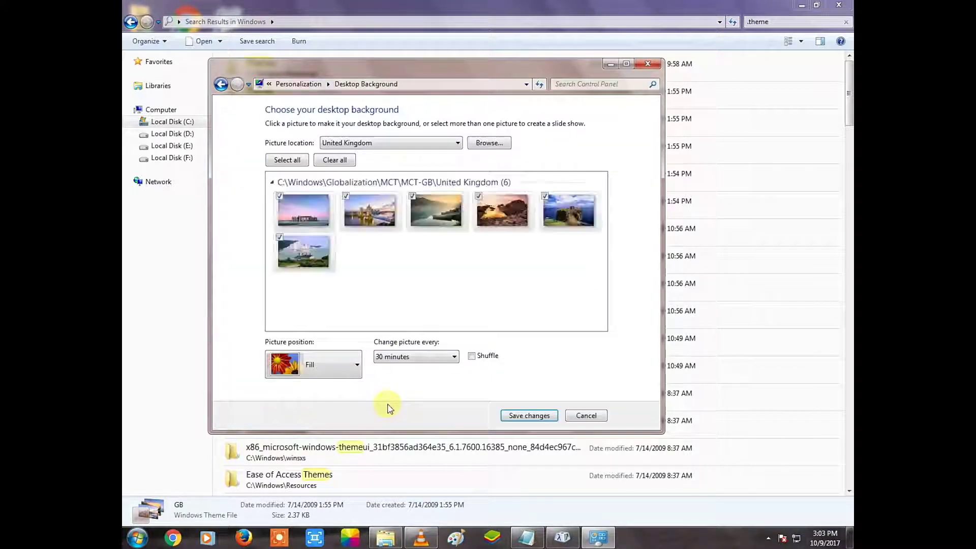
- Preview the United Kingdom wallpapers one after another, then close the photo viewer and the background settings
{"action": "right_click", "coordinate": [310, 211]}
{"action": "left_click", "coordinate": [340, 236]}
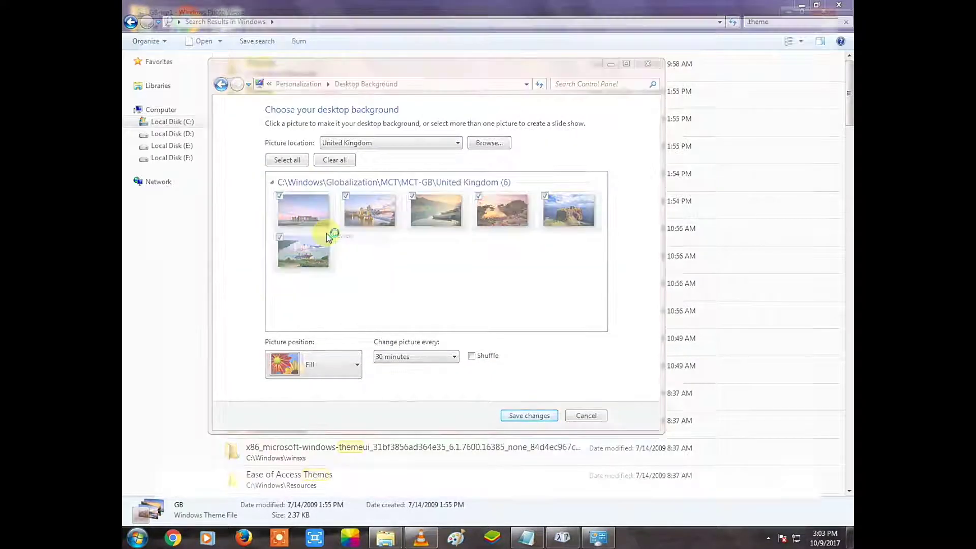
{"action": "key", "text": "Right"}
{"action": "key", "text": "Right"}
{"action": "key", "text": "Left"}
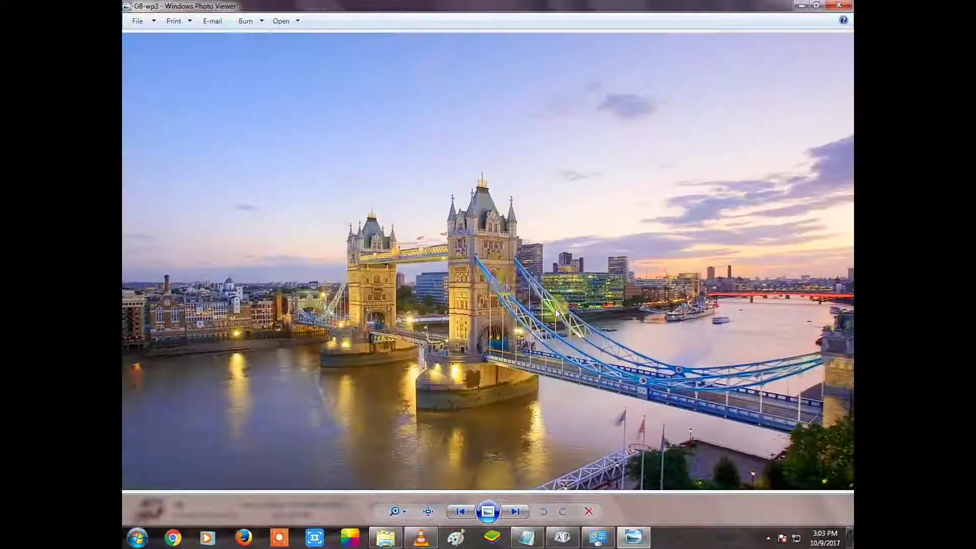
{"action": "key", "text": "Right"}
{"action": "key", "text": "Right"}
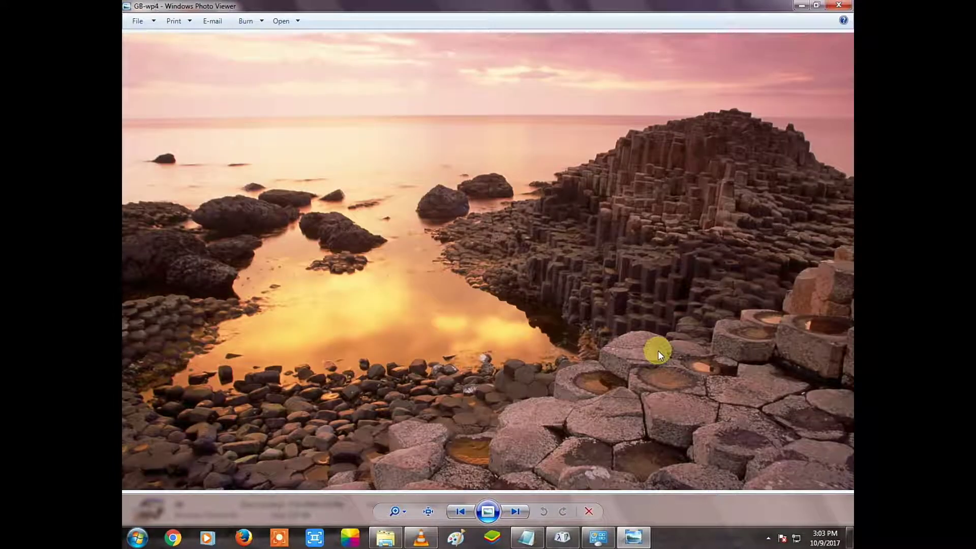
{"action": "key", "text": "Right"}
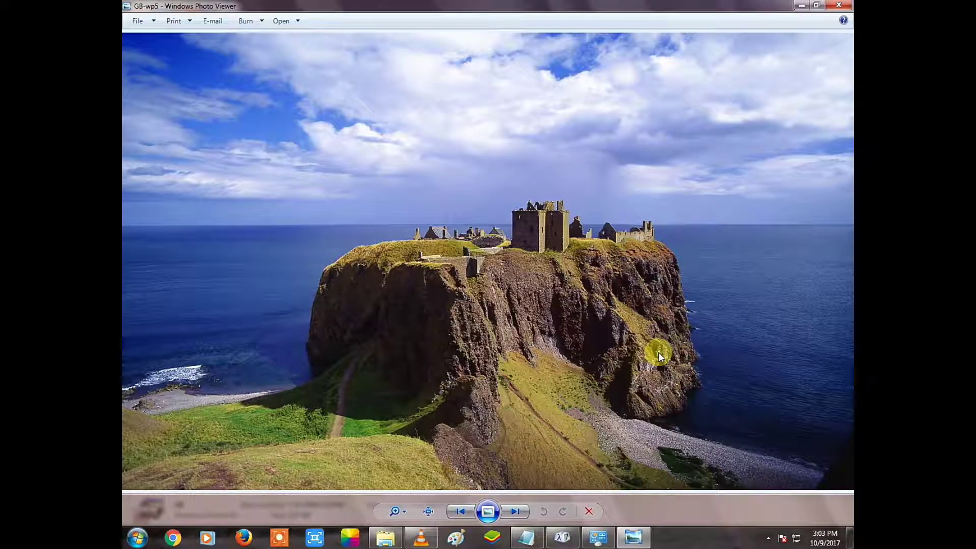
{"action": "key", "text": "Right"}
{"action": "key", "text": "Right"}
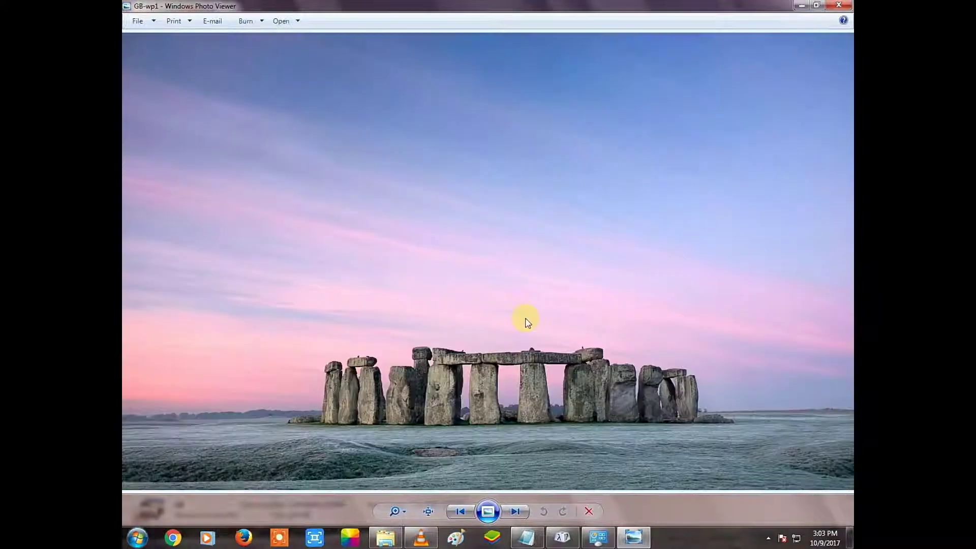
{"action": "key", "text": "Right"}
{"action": "left_click", "coordinate": [839, 5]}
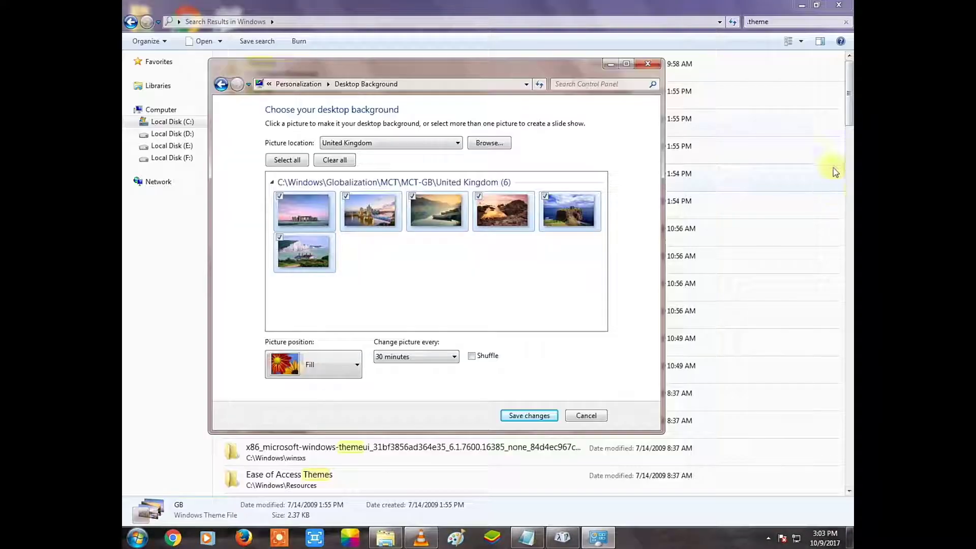
{"action": "left_click", "coordinate": [648, 64]}
- Apply the CA theme file from the MCT-CA Theme folder and open its desktop background settings
{"action": "scroll", "coordinate": [581, 212], "scroll_direction": "down", "scroll_amount": 8}
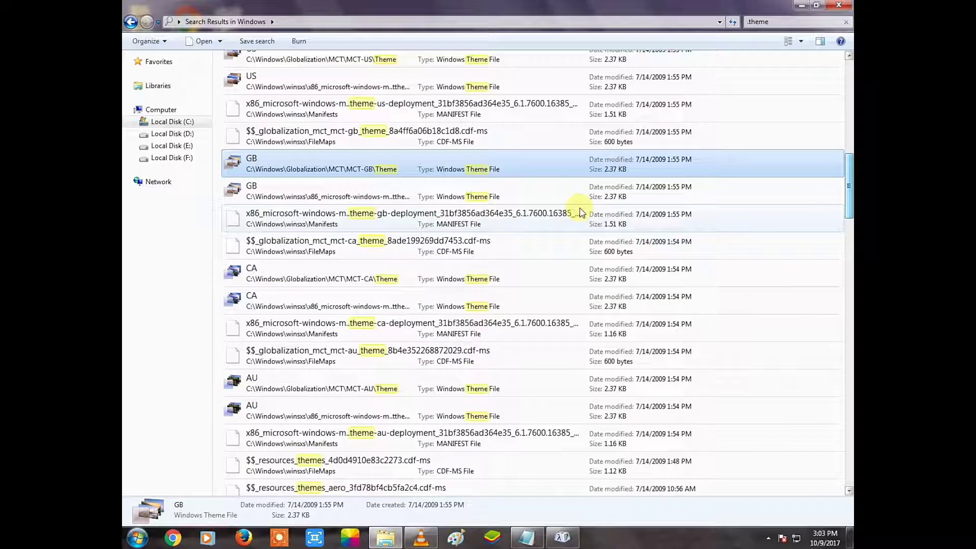
{"action": "right_click", "coordinate": [262, 270]}
{"action": "double_click", "coordinate": [262, 270]}
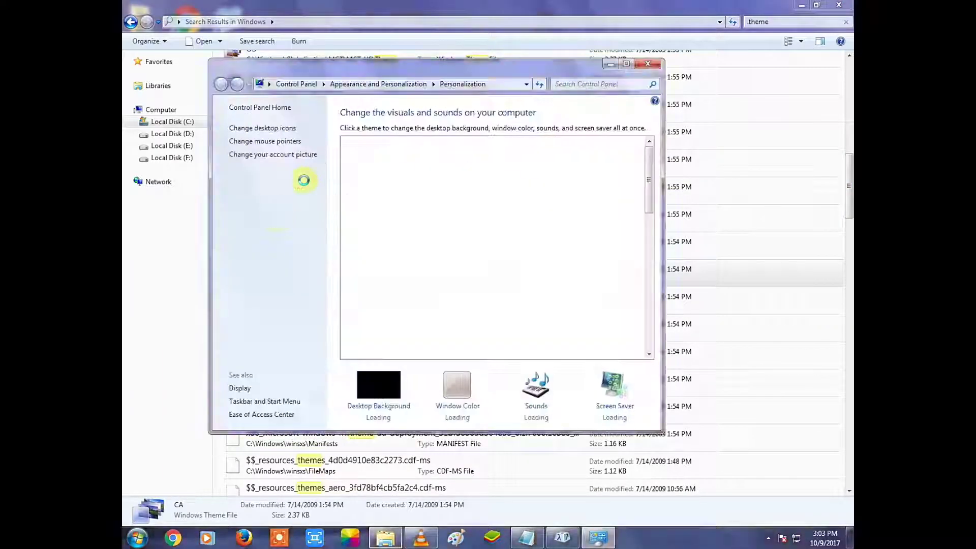
{"action": "left_click", "coordinate": [390, 407]}
- Preview the Canada wallpapers one after another, then close the photo viewer and the background settings
{"action": "right_click", "coordinate": [325, 200]}
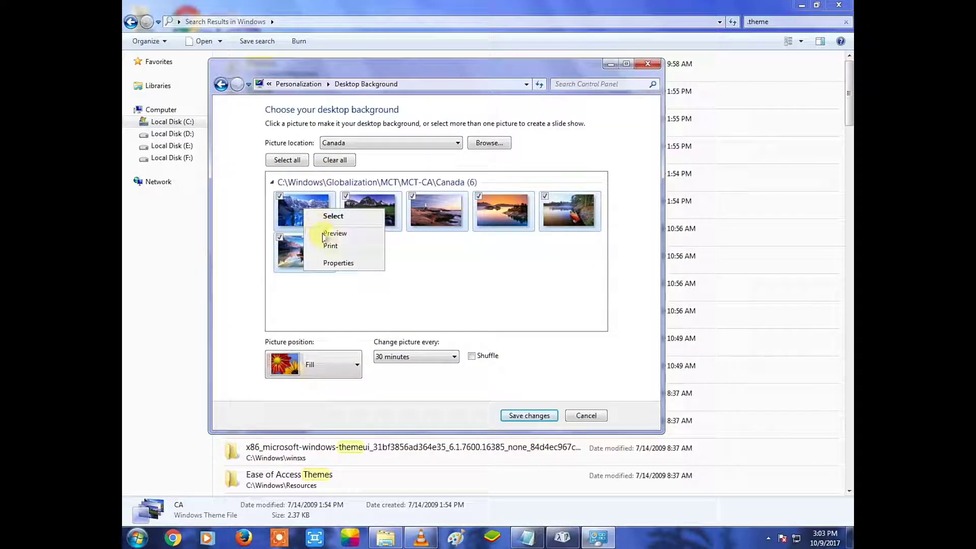
{"action": "left_click", "coordinate": [325, 235]}
{"action": "key", "text": "Right"}
{"action": "key", "text": "Right"}
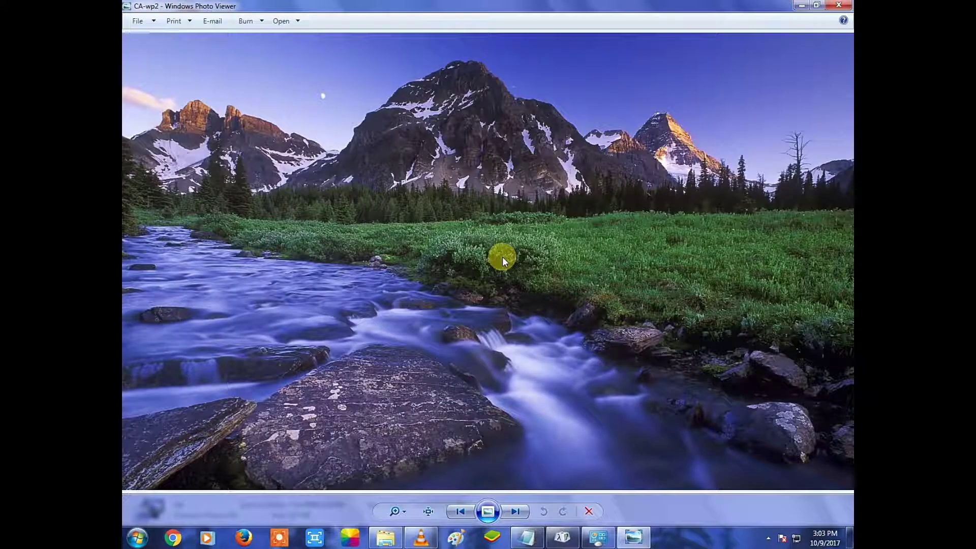
{"action": "key", "text": "Right"}
{"action": "key", "text": "Right"}
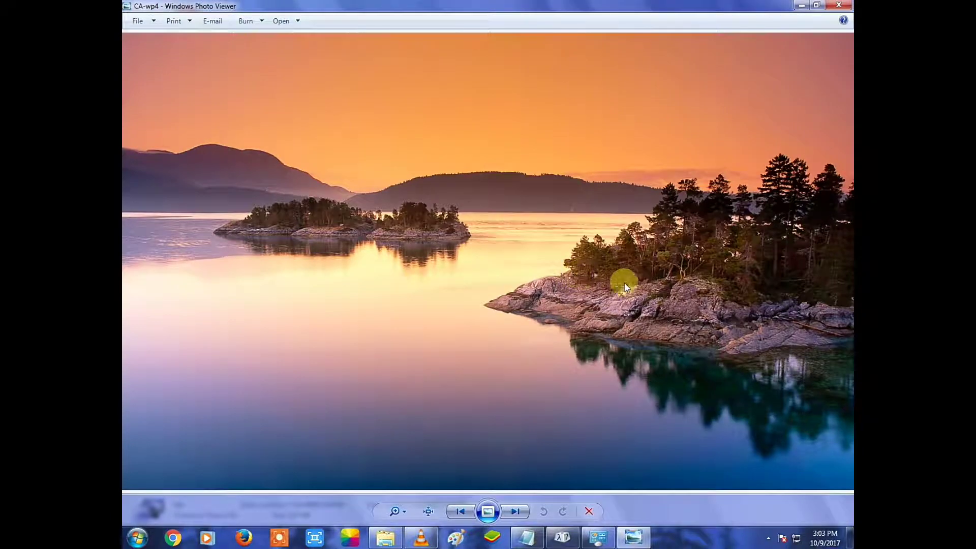
{"action": "key", "text": "Right"}
{"action": "key", "text": "Right"}
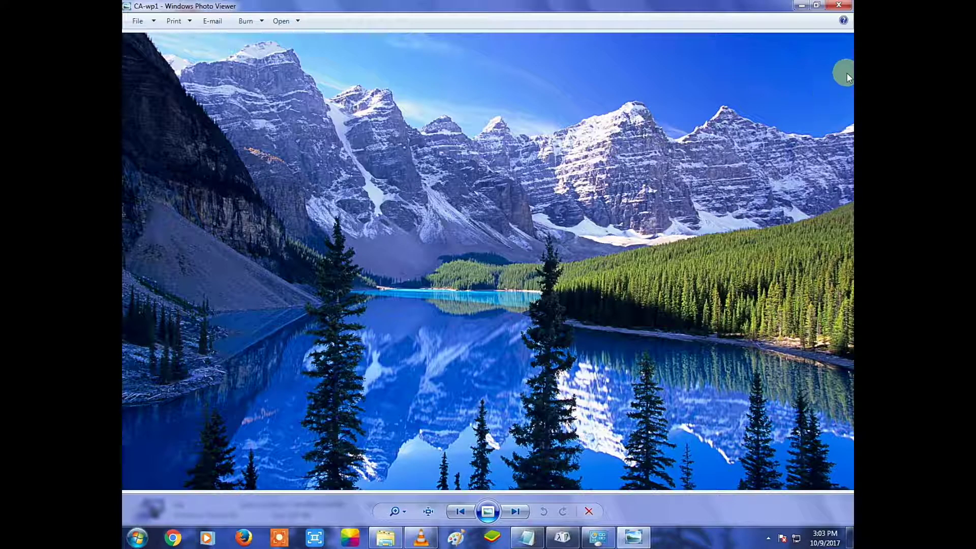
{"action": "key", "text": "Right"}
{"action": "left_click", "coordinate": [839, 5]}
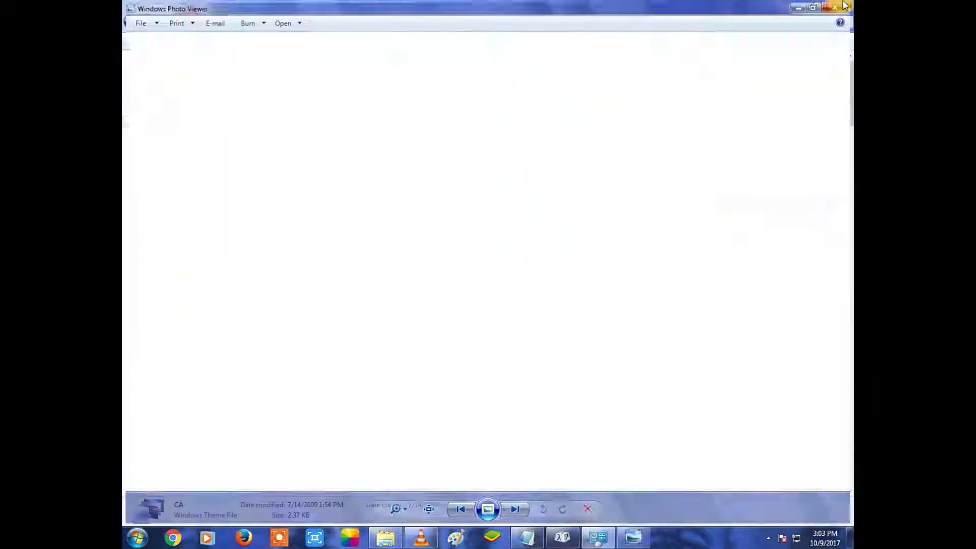
{"action": "left_click", "coordinate": [648, 64]}
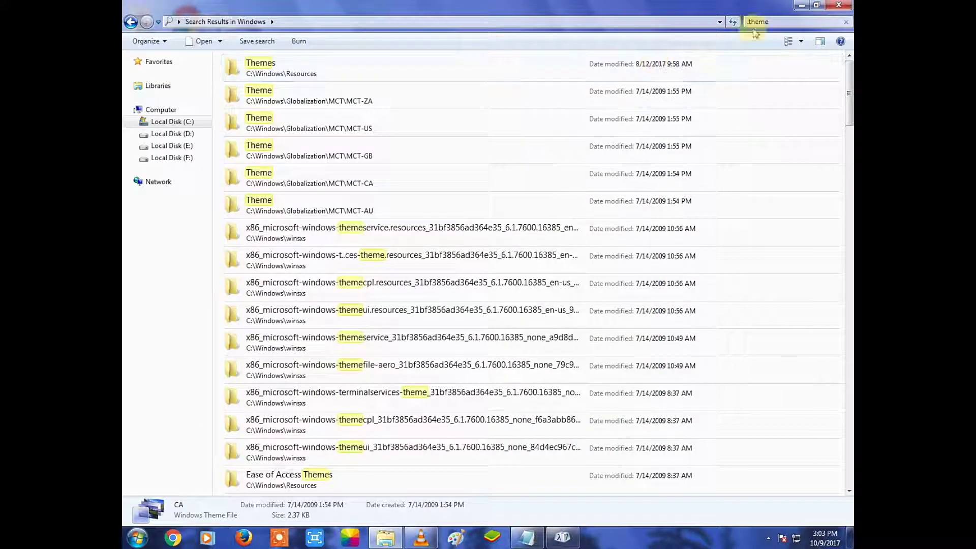
- Close the search results window, bring up the FIY notes and highlight the Easy Snap section
{"action": "left_click", "coordinate": [834, 5]}
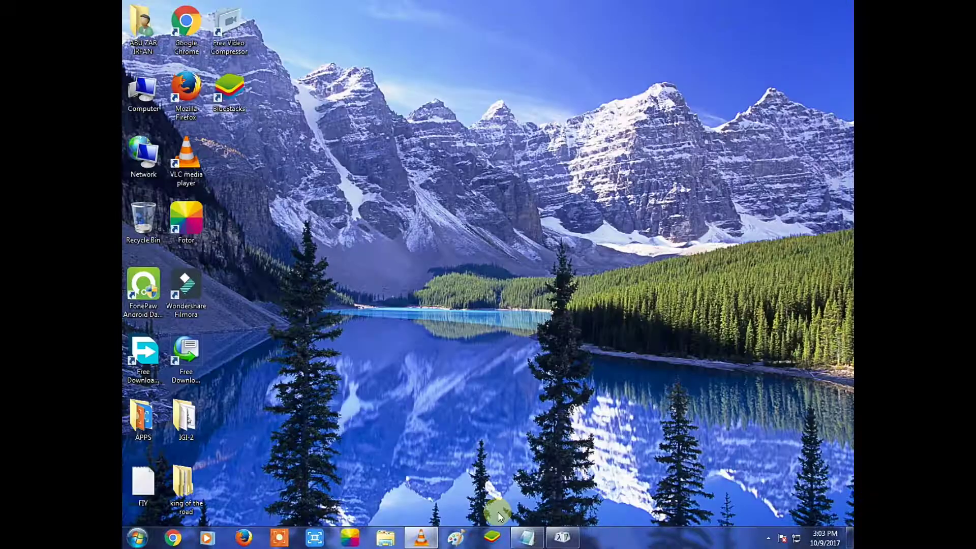
{"action": "left_click", "coordinate": [560, 537]}
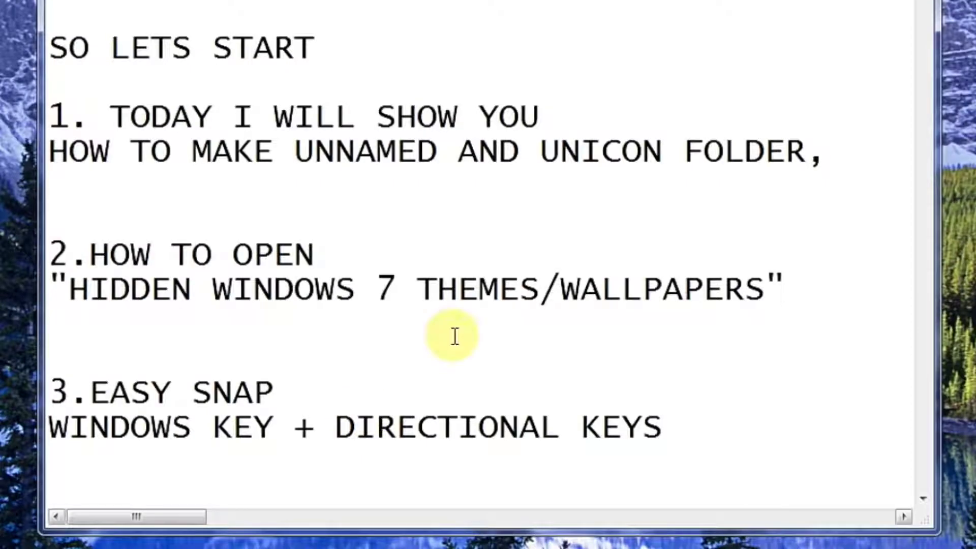
{"action": "scroll", "coordinate": [711, 152], "scroll_direction": "down", "scroll_amount": 2}
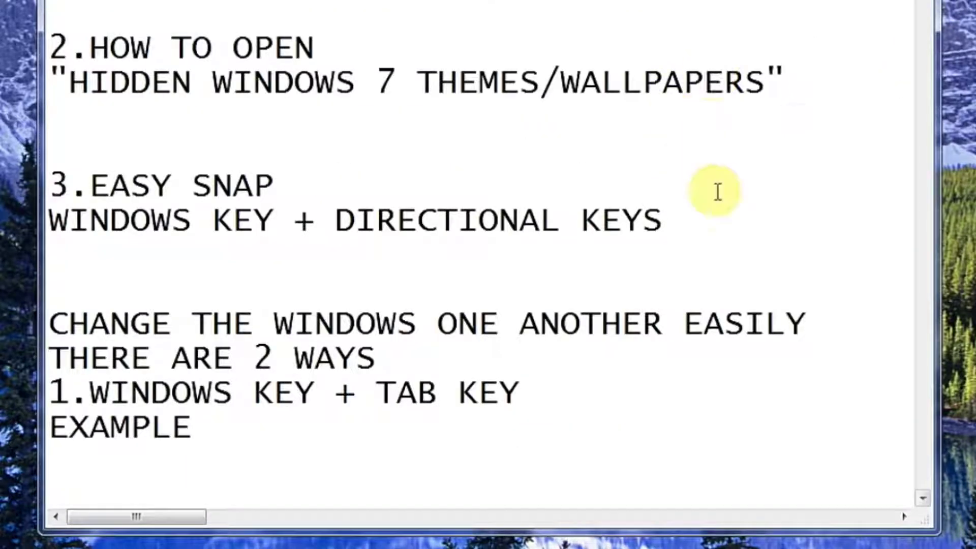
{"action": "left_click", "coordinate": [711, 219]}
{"action": "left_click", "coordinate": [46, 184], "text": "shift"}
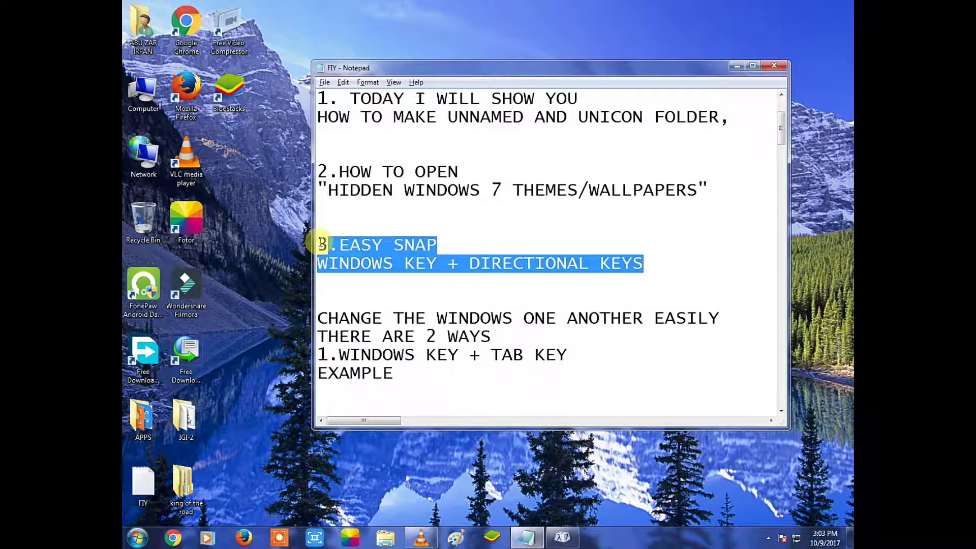
{"action": "left_click", "coordinate": [609, 226]}
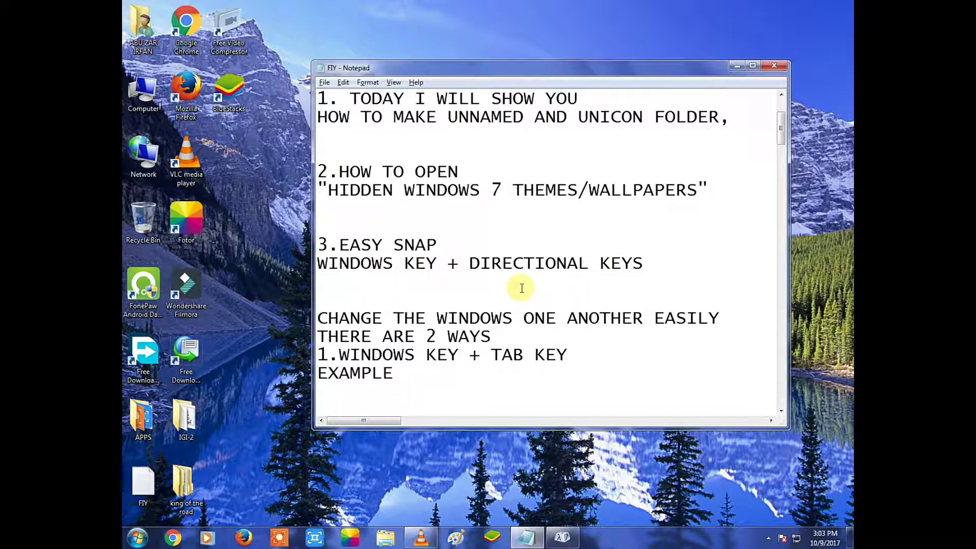
- Snap the FIY notes window to the right and left halves of the screen several times, returning it to its floating size
{"action": "key", "text": "super+Right"}
{"action": "key", "text": "super+Left"}
{"action": "key", "text": "super+Left"}
{"action": "key", "text": "super+Right"}
{"action": "key", "text": "super+Right"}
{"action": "key", "text": "super+Left"}
{"action": "key", "text": "super+Left"}
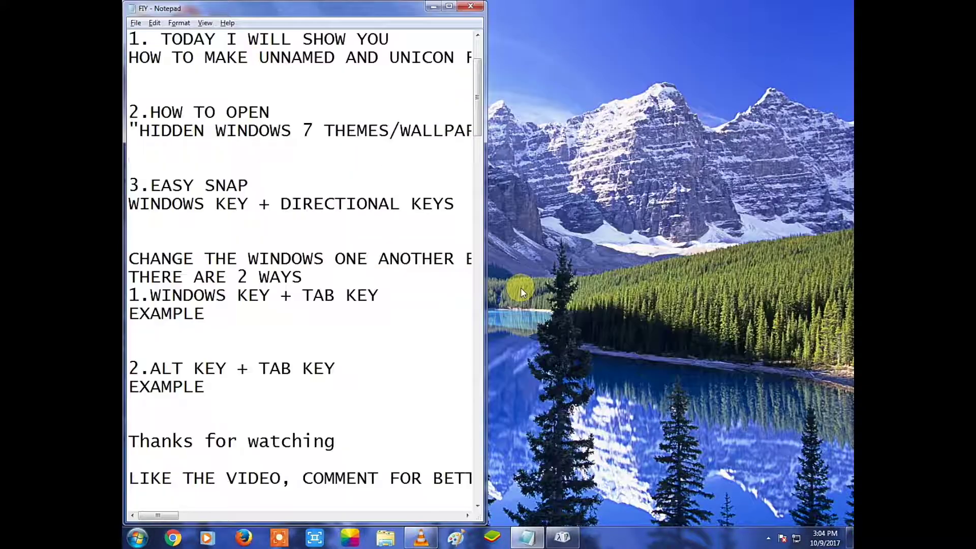
{"action": "key", "text": "super+Right"}
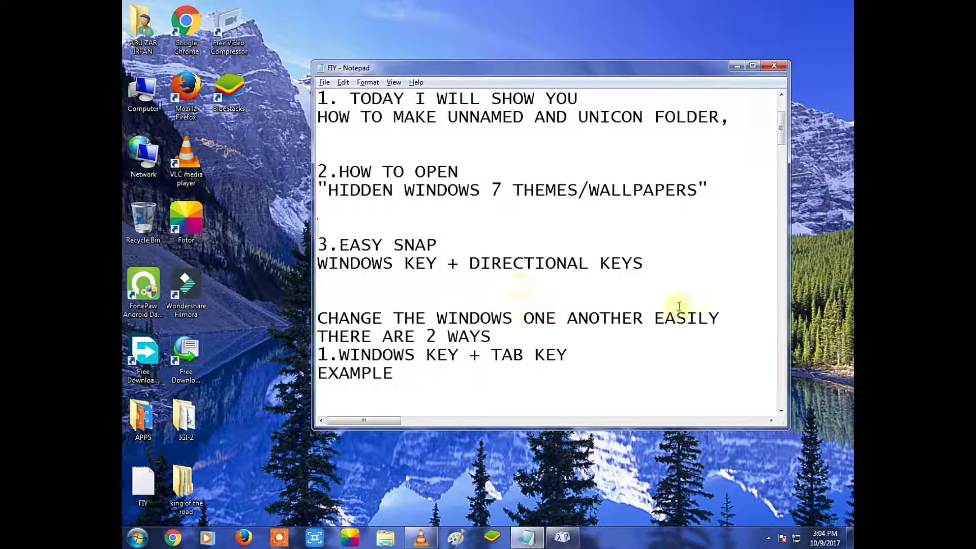
- Highlight the introduction about changing windows in the FIY notes, followed by the first switching method and its example line
{"action": "left_click_drag", "start_coordinate": [781, 131], "coordinate": [782, 155]}
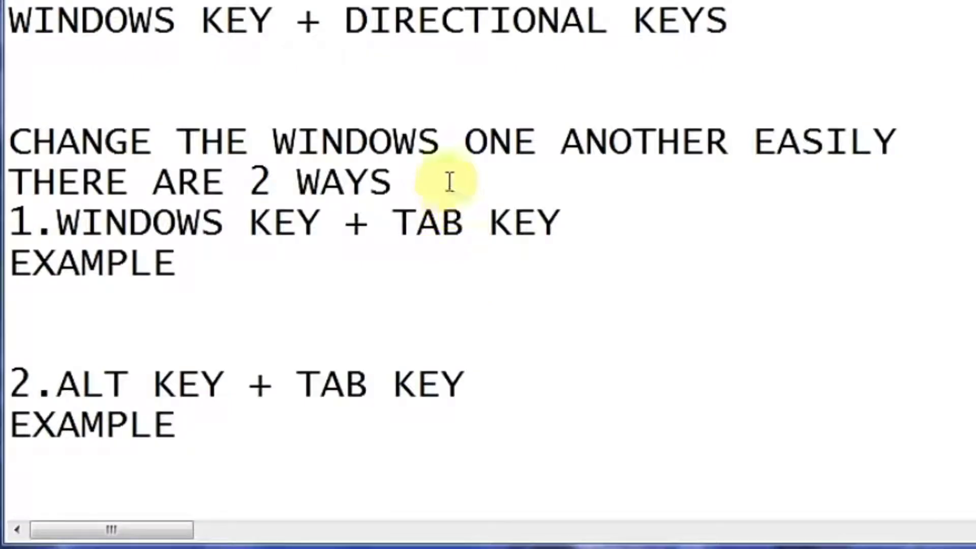
{"action": "left_click_drag", "start_coordinate": [450, 182], "coordinate": [98, 105]}
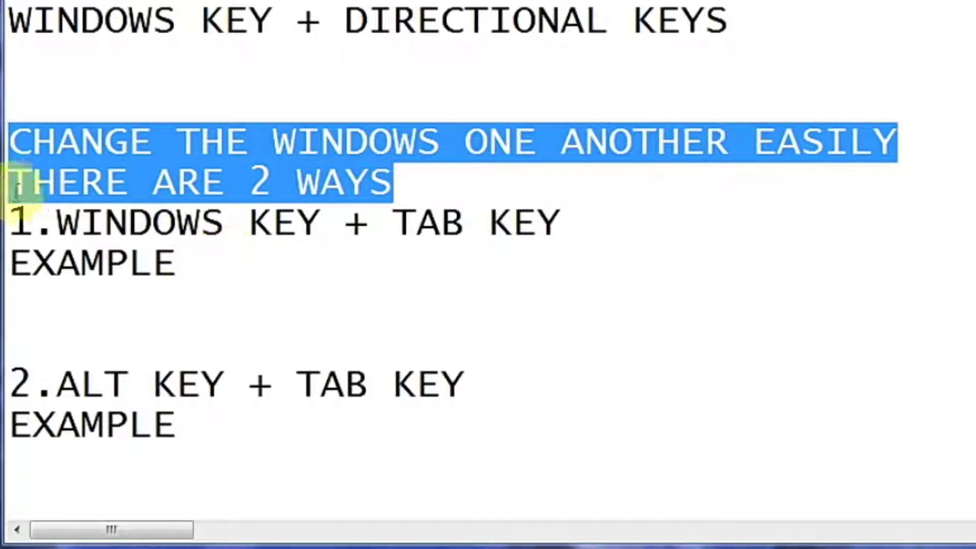
{"action": "left_click", "coordinate": [14, 210]}
{"action": "left_click_drag", "start_coordinate": [14, 210], "coordinate": [288, 273]}
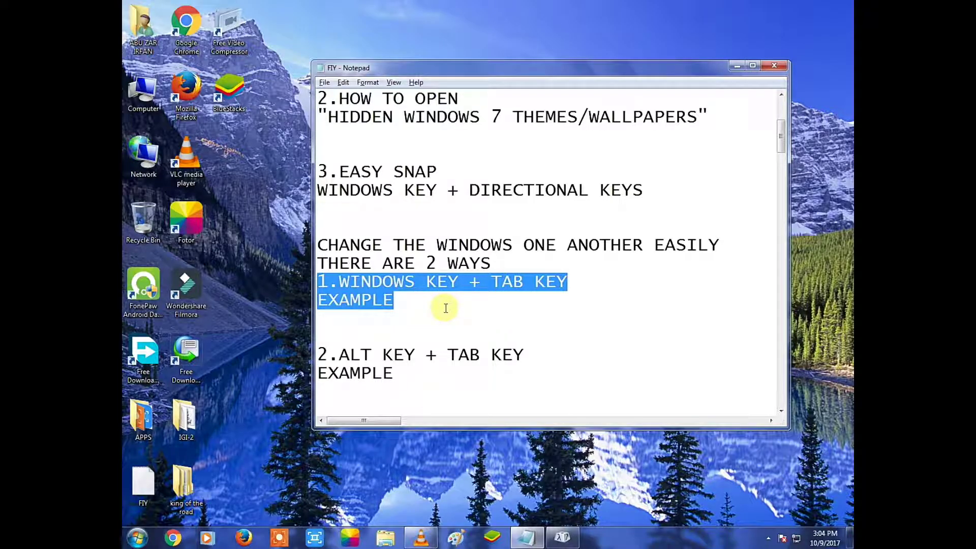
{"action": "left_click", "coordinate": [474, 308]}
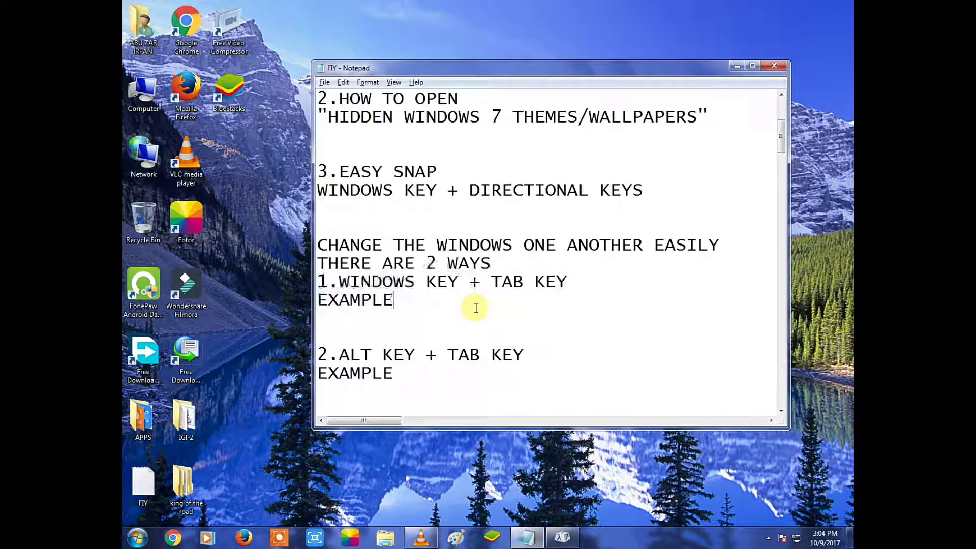
- Cycle through the open windows in the Flip 3D view and return to the FIY notes
{"action": "key", "text": "super+Tab"}
{"action": "key", "text": "super+Tab"}
{"action": "key", "text": "super+Tab"}
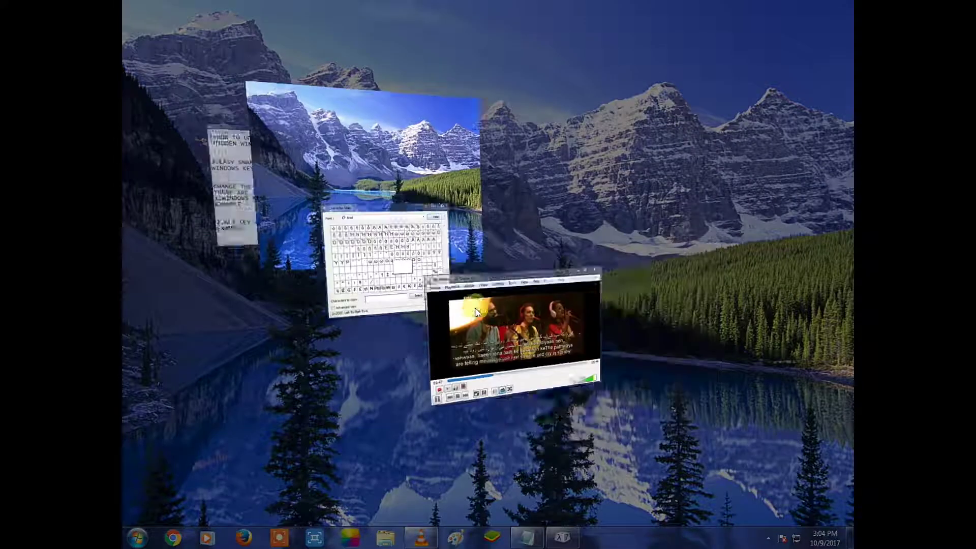
{"action": "key", "text": "super+Tab"}
{"action": "key", "text": "super+Tab"}
{"action": "key", "text": "super+Tab"}
{"action": "key", "text": "super+Tab"}
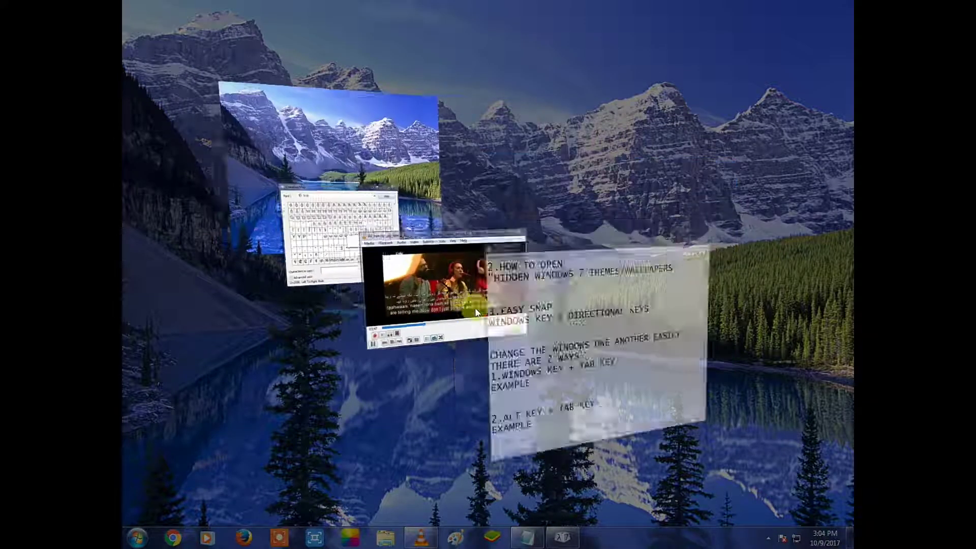
{"action": "key", "text": "super+Tab"}
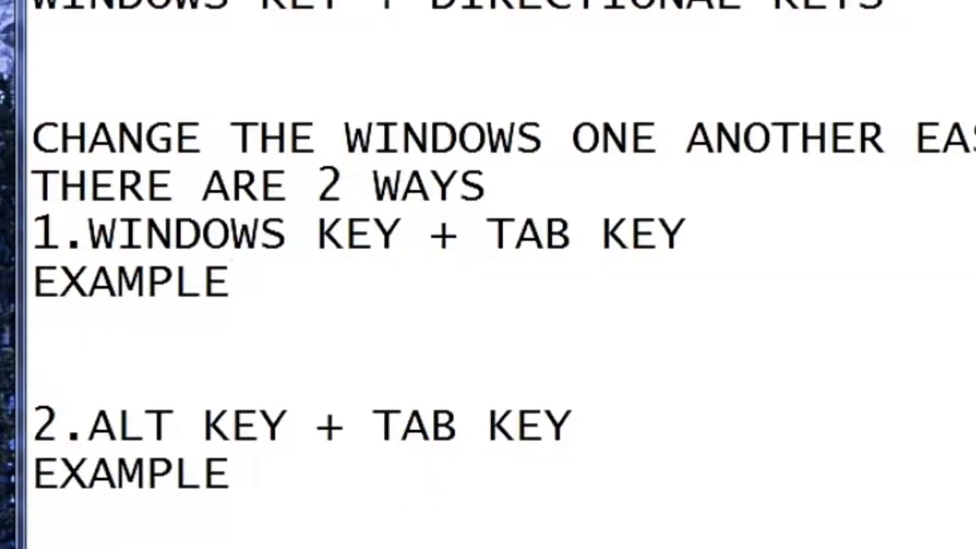
- Highlight the second window-switching method in the notes and cycle repeatedly through the open windows with the thumbnail task switcher, ending on the notes
{"action": "scroll", "coordinate": [674, 128], "scroll_direction": "down", "scroll_amount": 2}
{"action": "left_click_drag", "start_coordinate": [231, 234], "coordinate": [5, 144]}
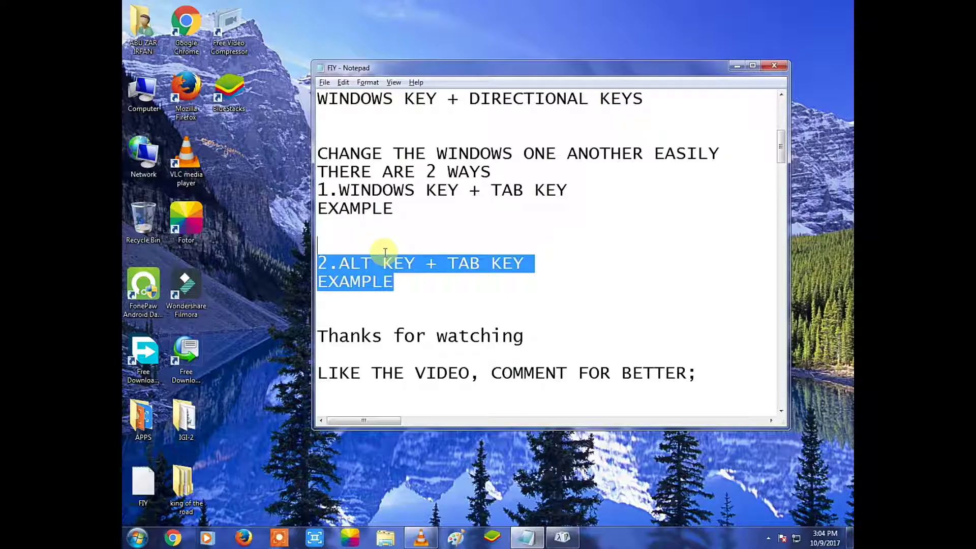
{"action": "key", "text": "alt+Tab"}
{"action": "key", "text": "alt+Tab"}
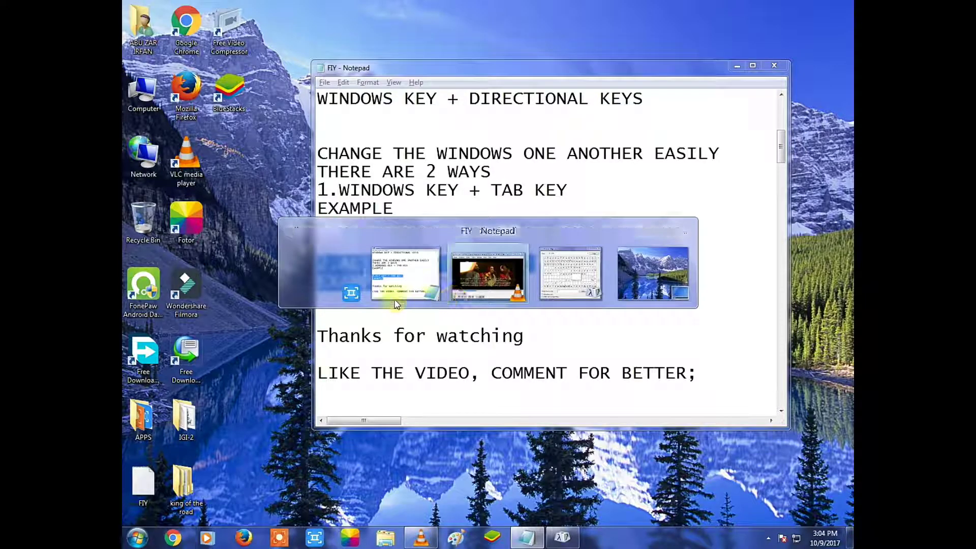
{"action": "key", "text": "alt+Tab"}
{"action": "key", "text": "alt+Tab"}
{"action": "key", "text": "alt+Tab"}
{"action": "key", "text": "alt+Tab"}
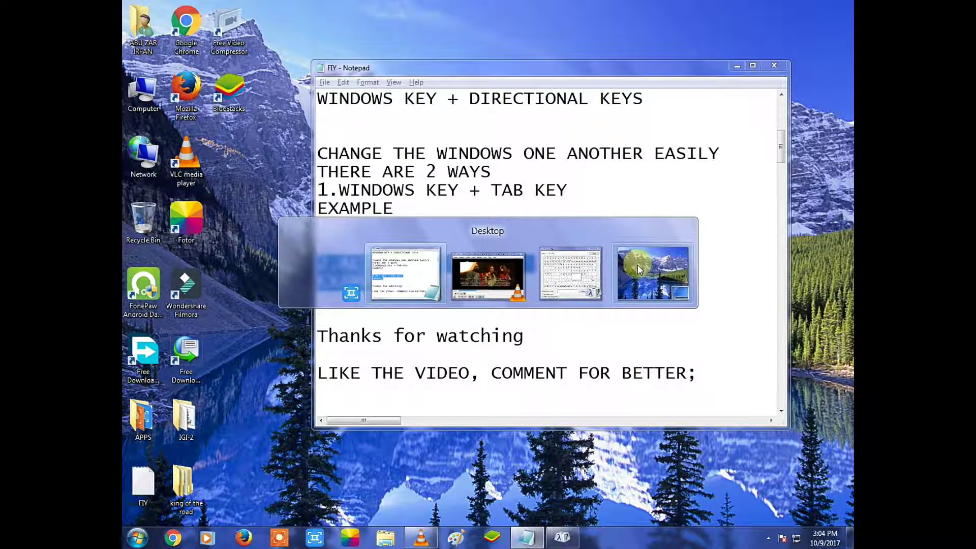
{"action": "key", "text": "alt+Tab"}
{"action": "key", "text": "alt+Tab"}
{"action": "key", "text": "alt+Tab"}
{"action": "key", "text": "alt+Tab"}
{"action": "key", "text": "alt+Tab"}
{"action": "key", "text": "alt+Tab"}
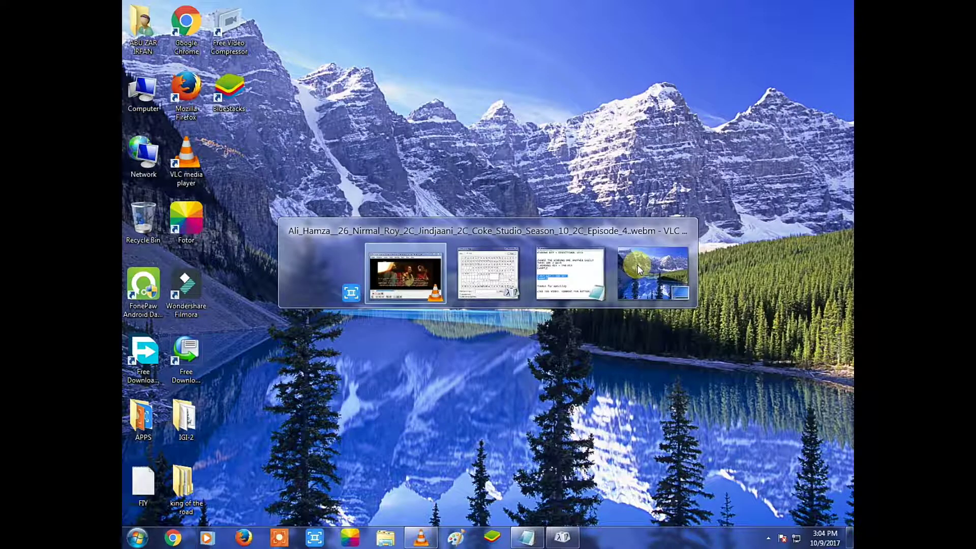
{"action": "key", "text": "alt+Tab"}
{"action": "key", "text": "alt+Tab"}
{"action": "key", "text": "alt+Tab"}
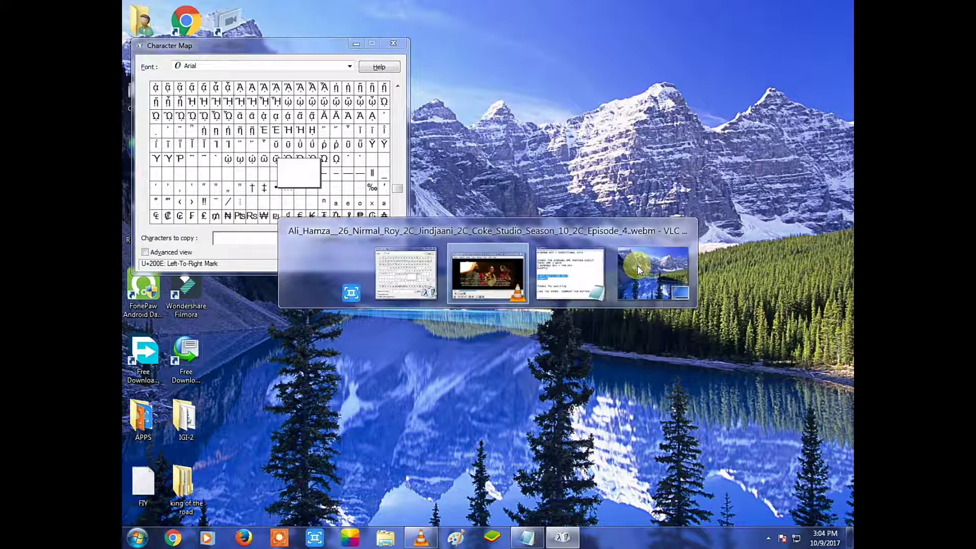
{"action": "key", "text": "alt+Tab"}
{"action": "key", "text": "alt+Tab"}
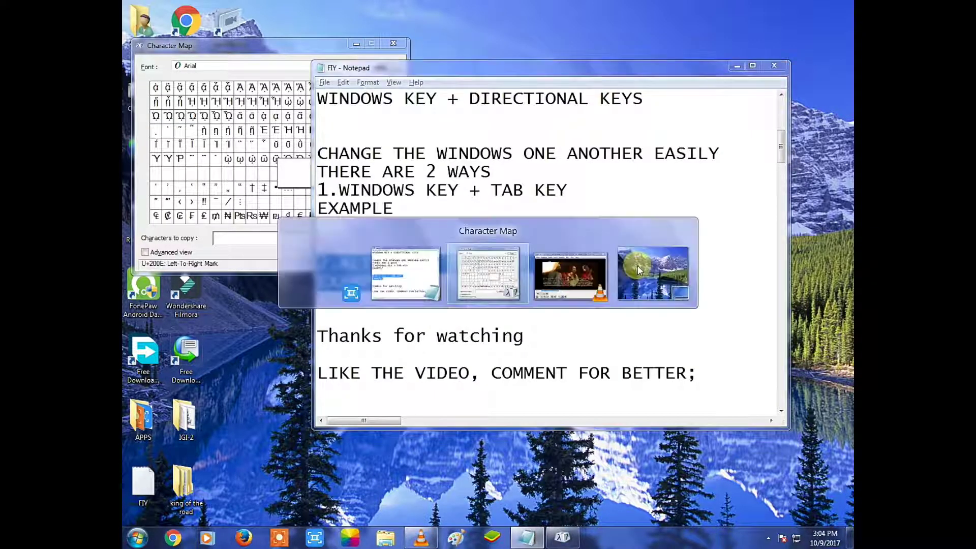
{"action": "key", "text": "alt+Tab"}
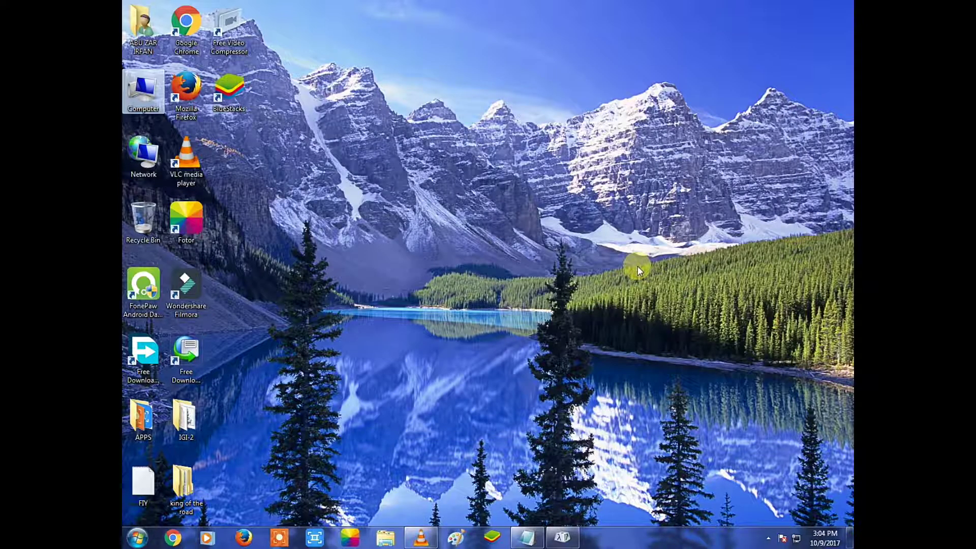
{"action": "key", "text": "alt+Tab"}
{"action": "key", "text": "alt+Tab"}
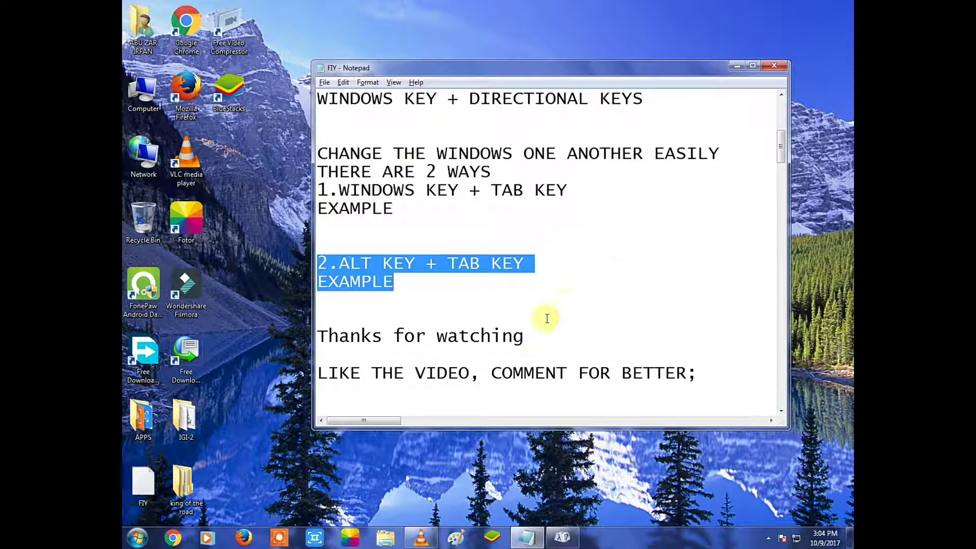
- Highlight the closing lines "Thanks for watching" and "LIKE THE VIDEO, COMMENT FOR BETTER;" one after the other in the notes
{"action": "scroll", "coordinate": [765, 198], "scroll_direction": "down", "scroll_amount": 3}
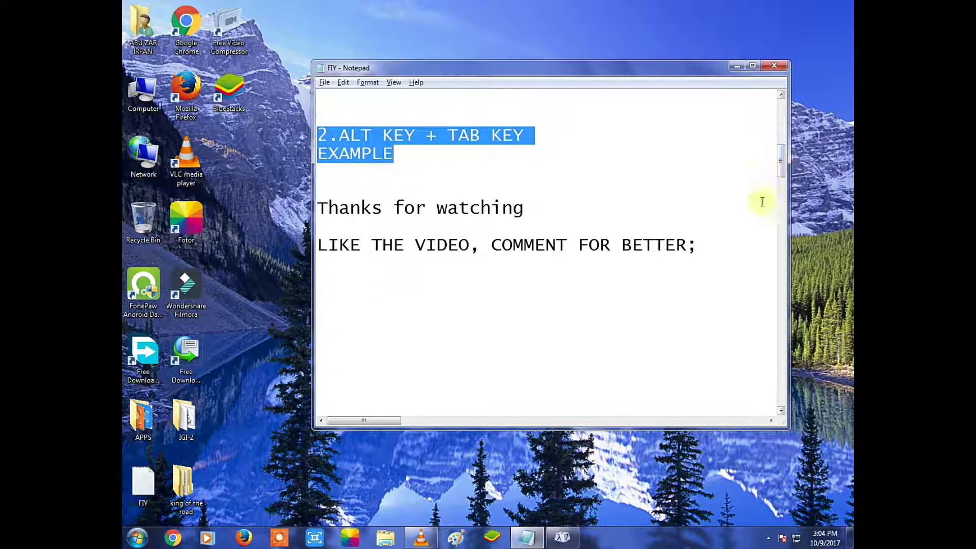
{"action": "left_click_drag", "start_coordinate": [711, 216], "coordinate": [305, 206]}
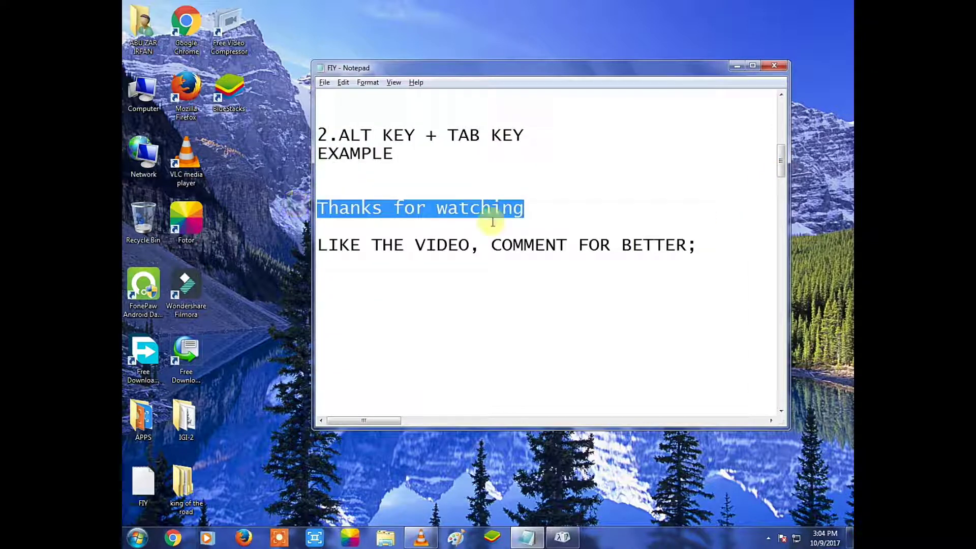
{"action": "left_click", "coordinate": [720, 243]}
{"action": "left_click_drag", "start_coordinate": [720, 243], "coordinate": [305, 244]}
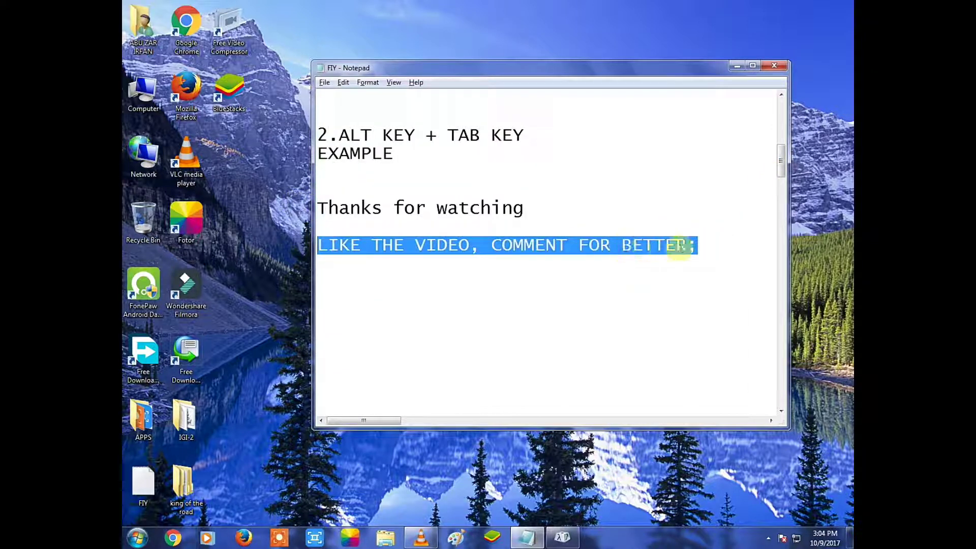
{"action": "left_click", "coordinate": [734, 249]}
- Add the line "IF YOU LIKE THE VIDEO SOOO SUBSCRIBE OUR CHENNAL..." below the closing lines of the notes
{"action": "left_click", "coordinate": [344, 301]}
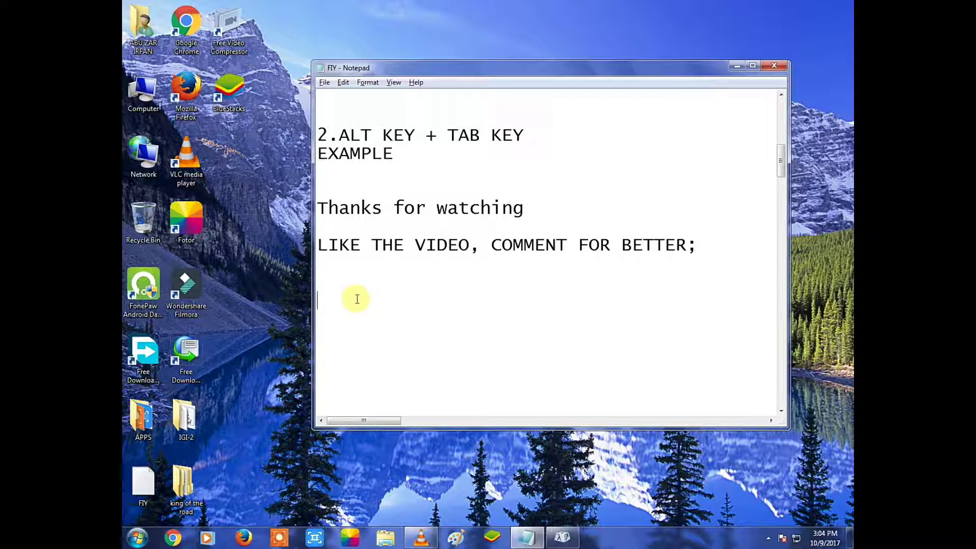
{"action": "type", "text": "I"}
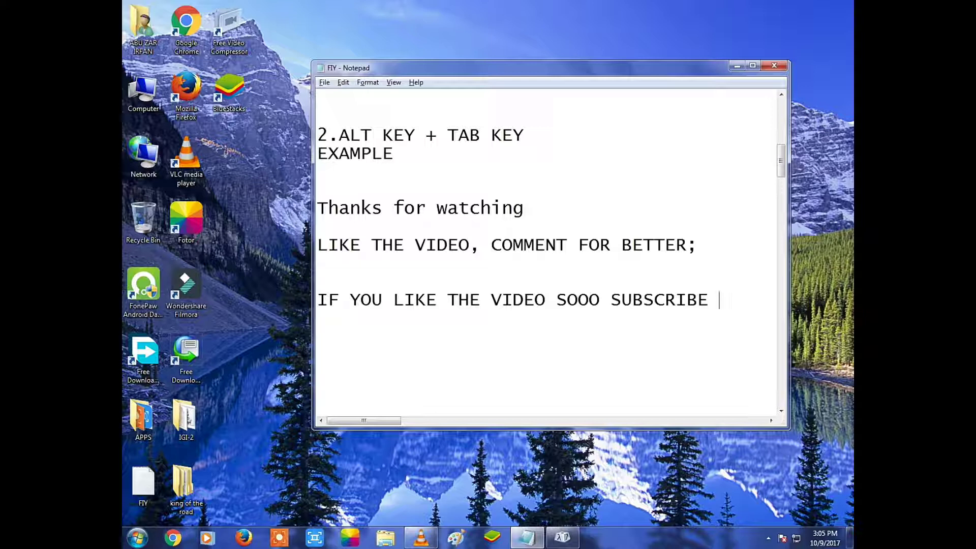
{"action": "type", "text": "CHEN"}
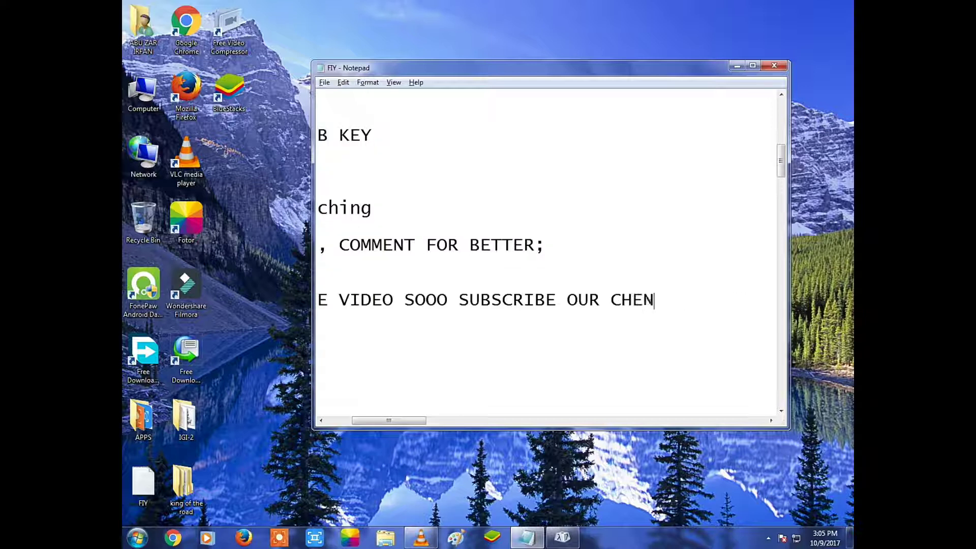
{"action": "type", "text": "NAL..."}
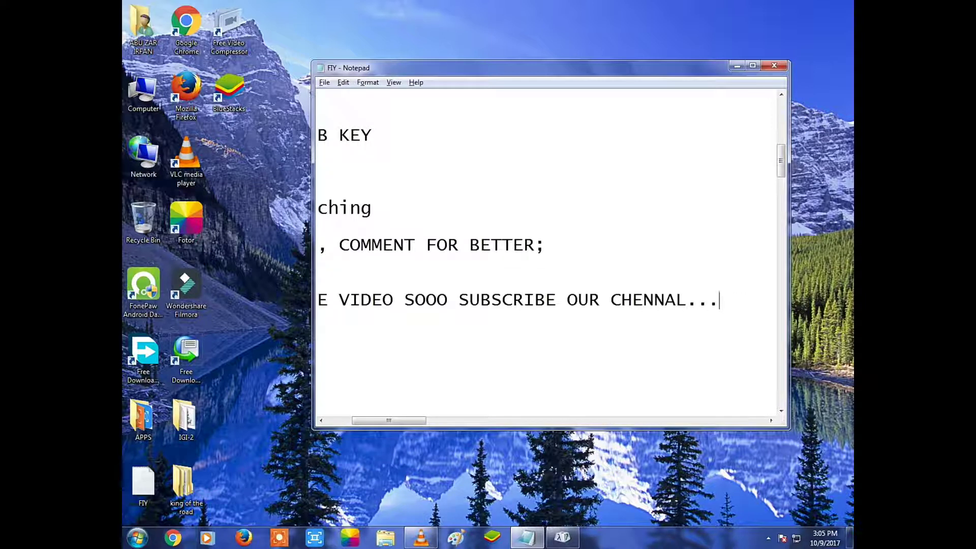